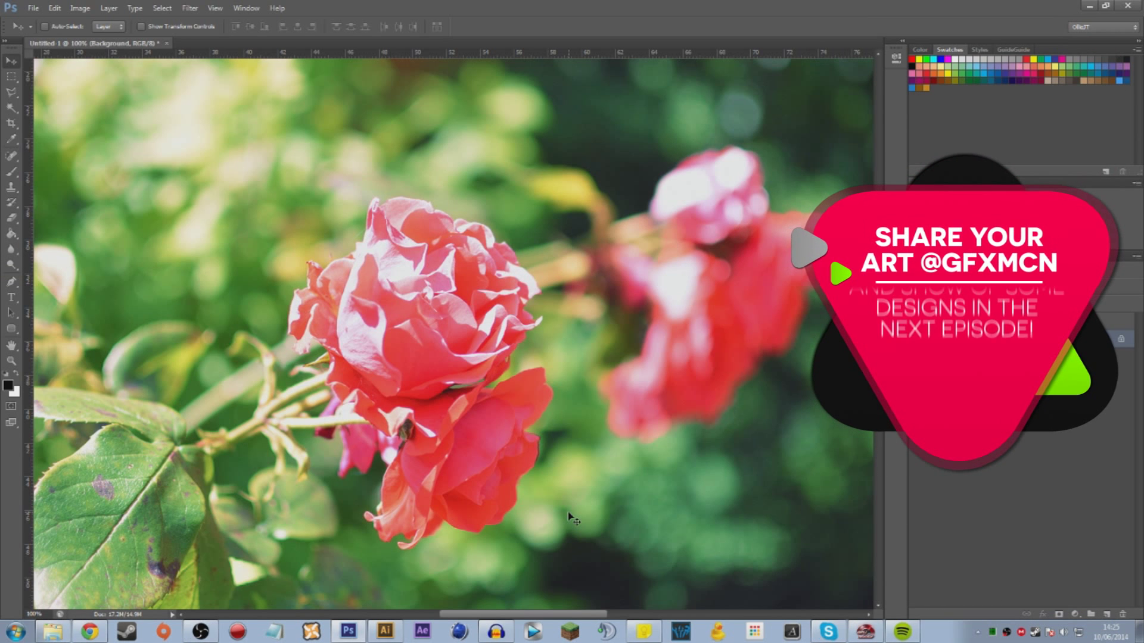
Duplicate the rose photo layer Layer 1 and hide the original below it.
scroll(573, 520, down, 5)
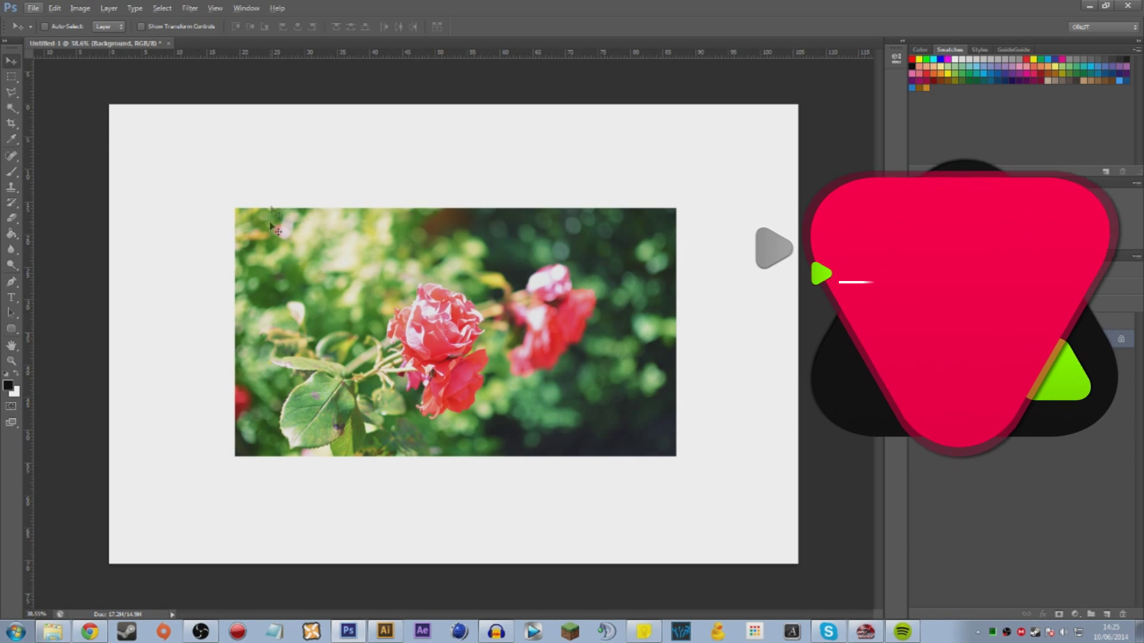
key(ctrl+1)
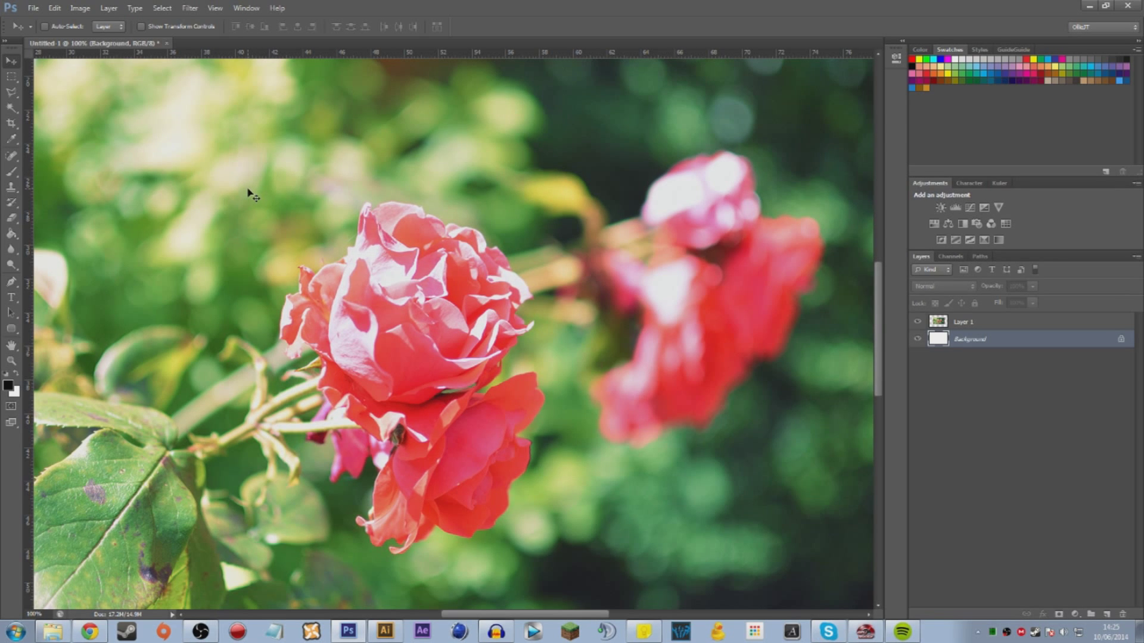
key(ctrl+j)
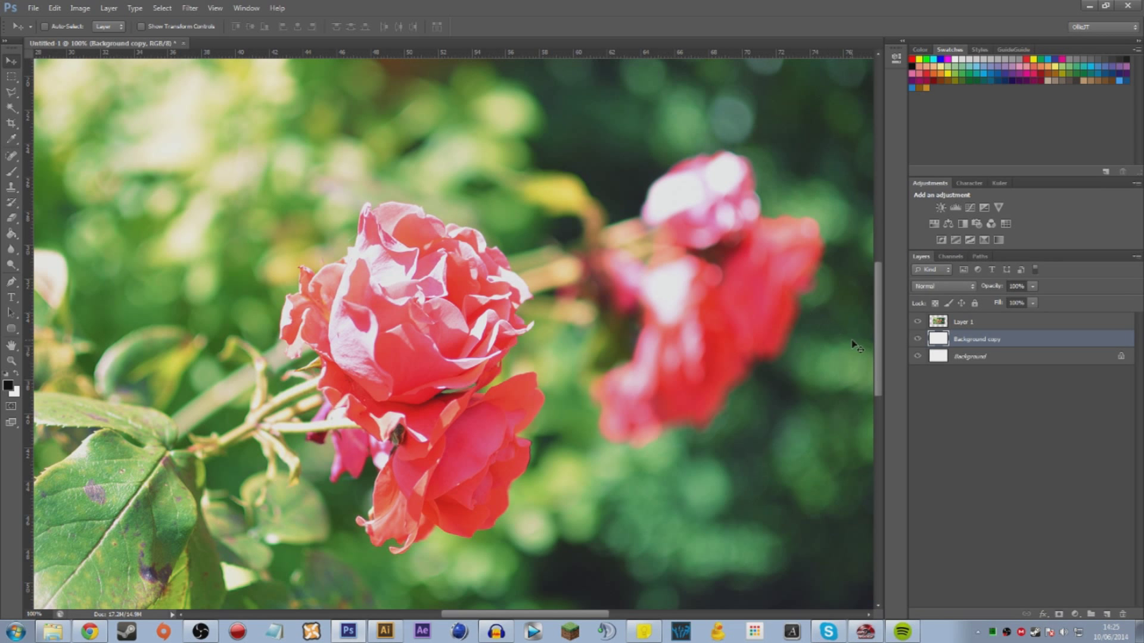
key(Delete)
click(937, 321)
key(ctrl+j)
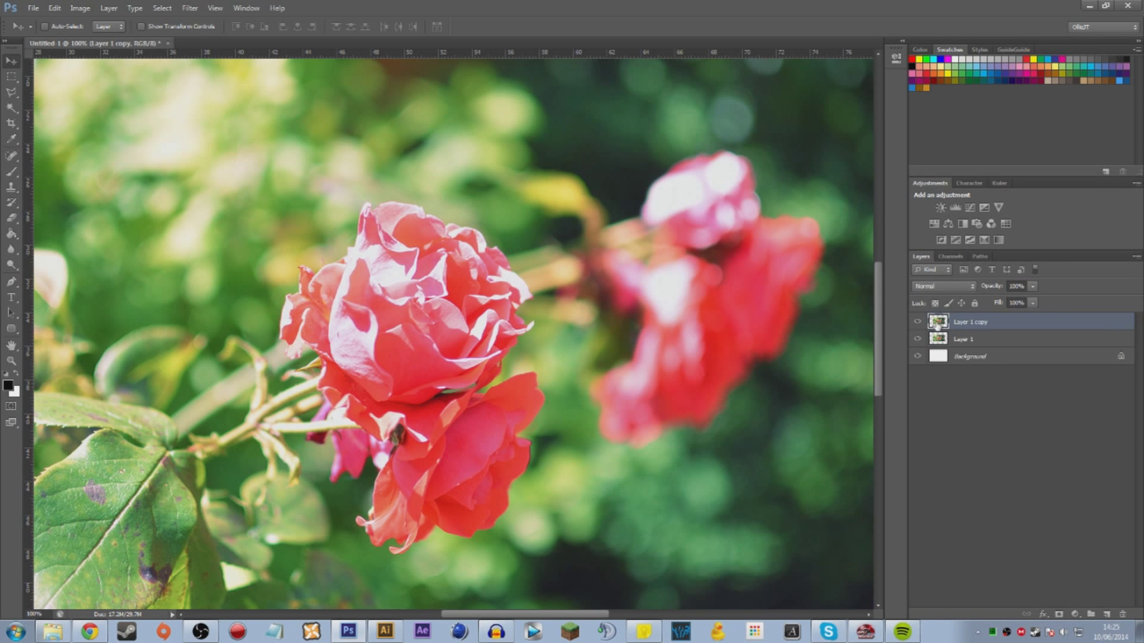
click(917, 339)
scroll(453, 334, down, 3)
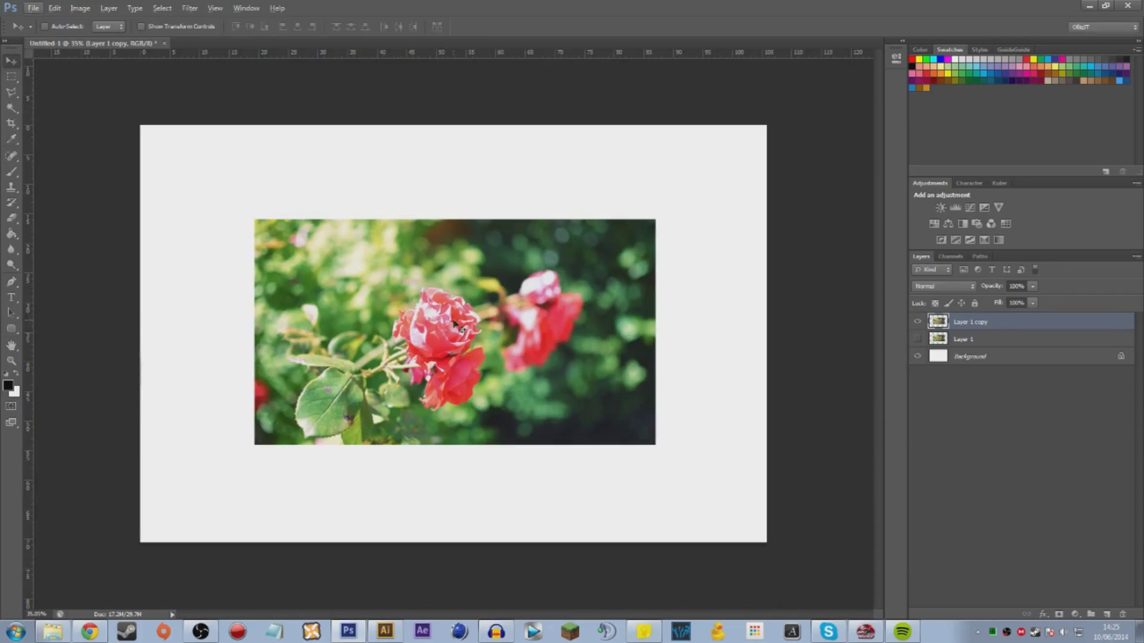
Scale the duplicated rose photo down about its centre to about 10.6% of its size.
key(ctrl+t)
drag(657, 216, 485, 334)
key(Return)
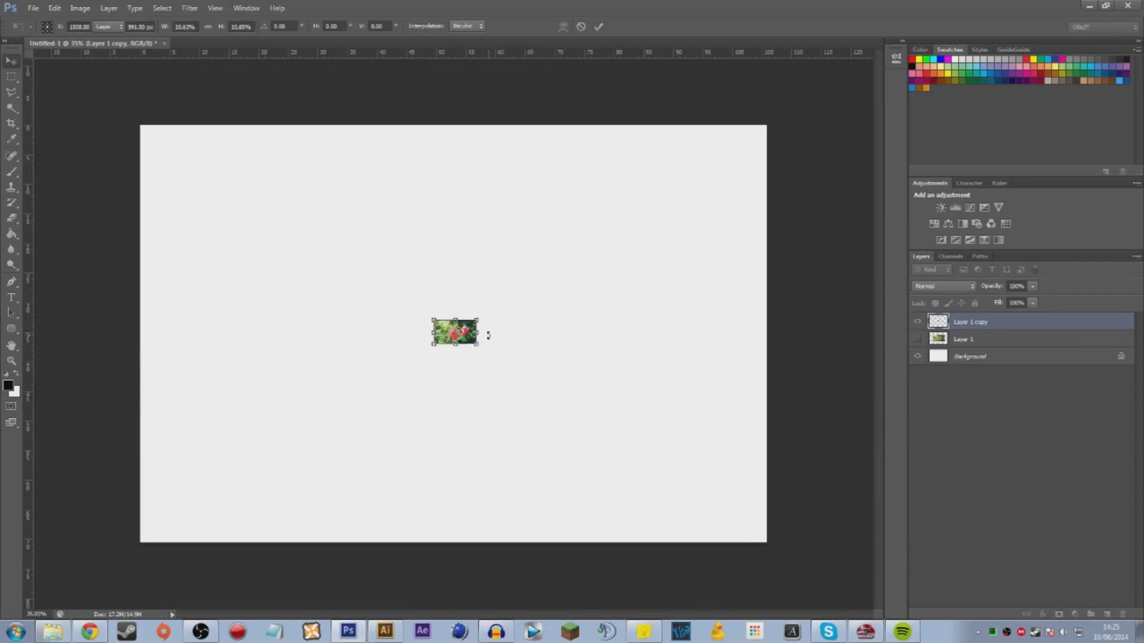
key(ctrl+1)
key(alt)
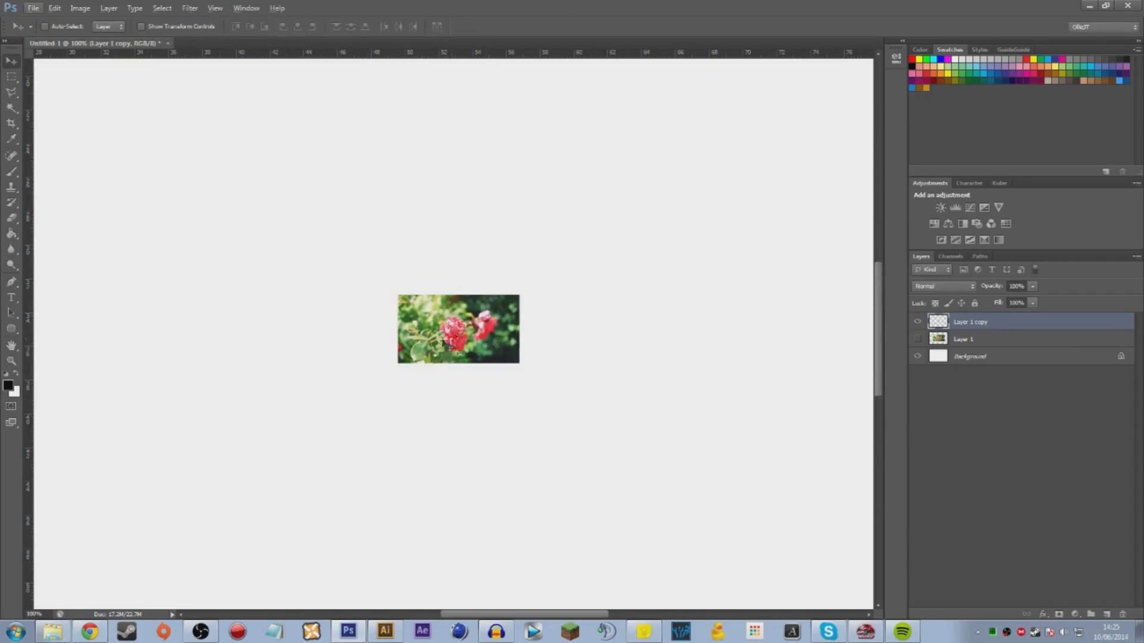
Delete the shrunken photo copy and show Layer 1 again.
key(Delete)
click(917, 321)
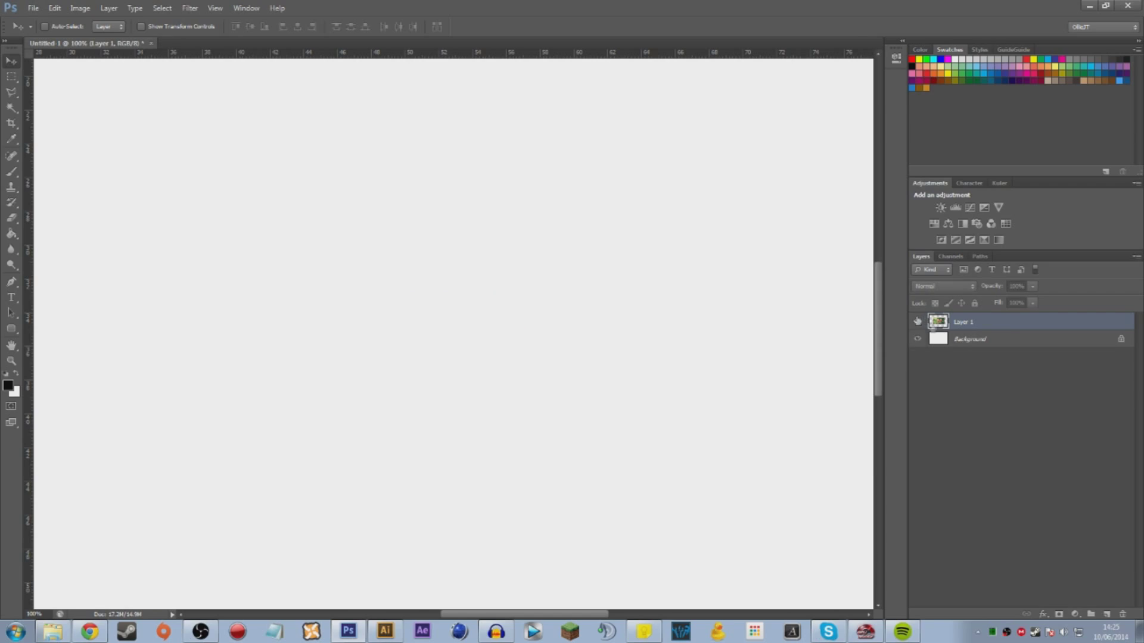
Duplicate Layer 1 and enlarge the copy about its centre to about 299%.
key(ctrl+0)
key(ctrl+j)
key(ctrl+t)
drag(698, 468, 750, 366)
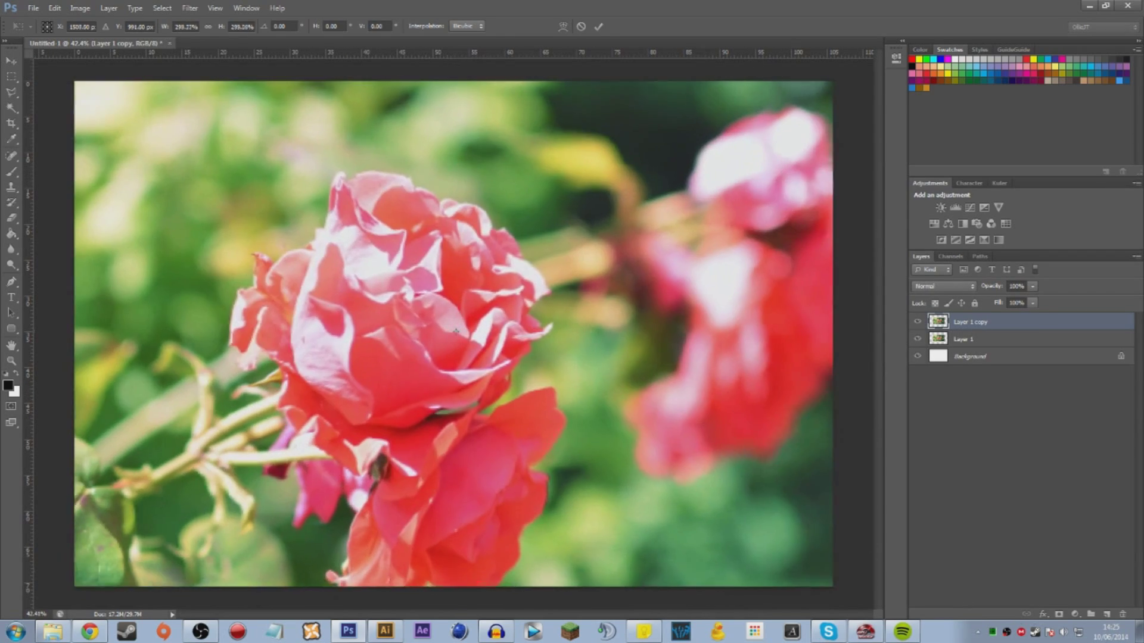
key(Return)
key(ctrl+1)
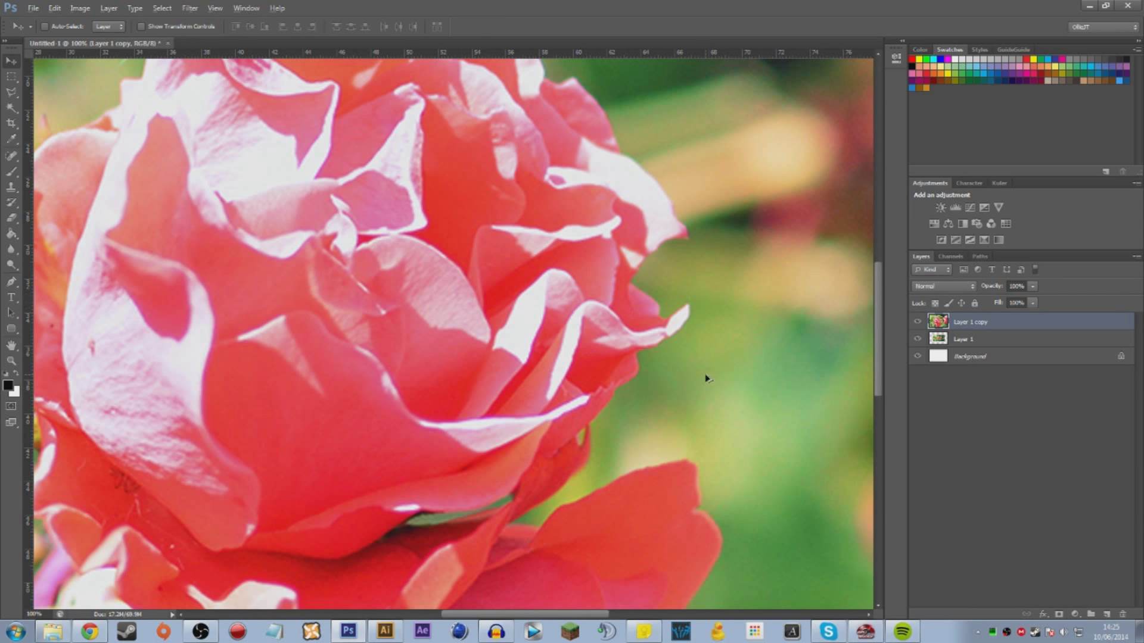
Hide the enlarged Layer 1 copy to reveal the original photo.
key(ctrl+0)
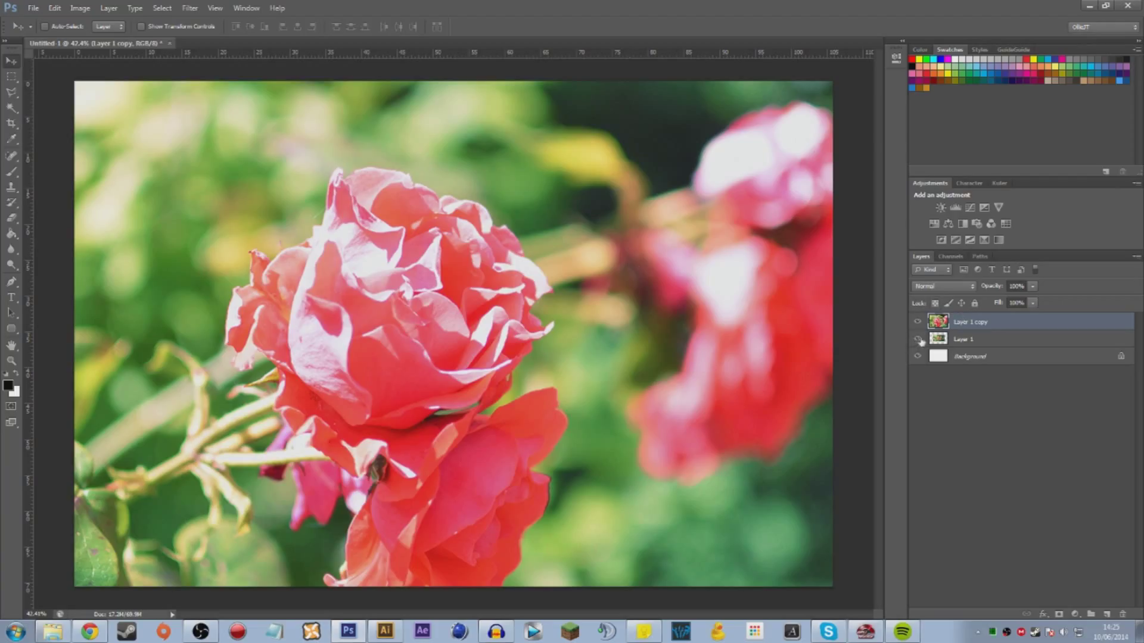
click(918, 323)
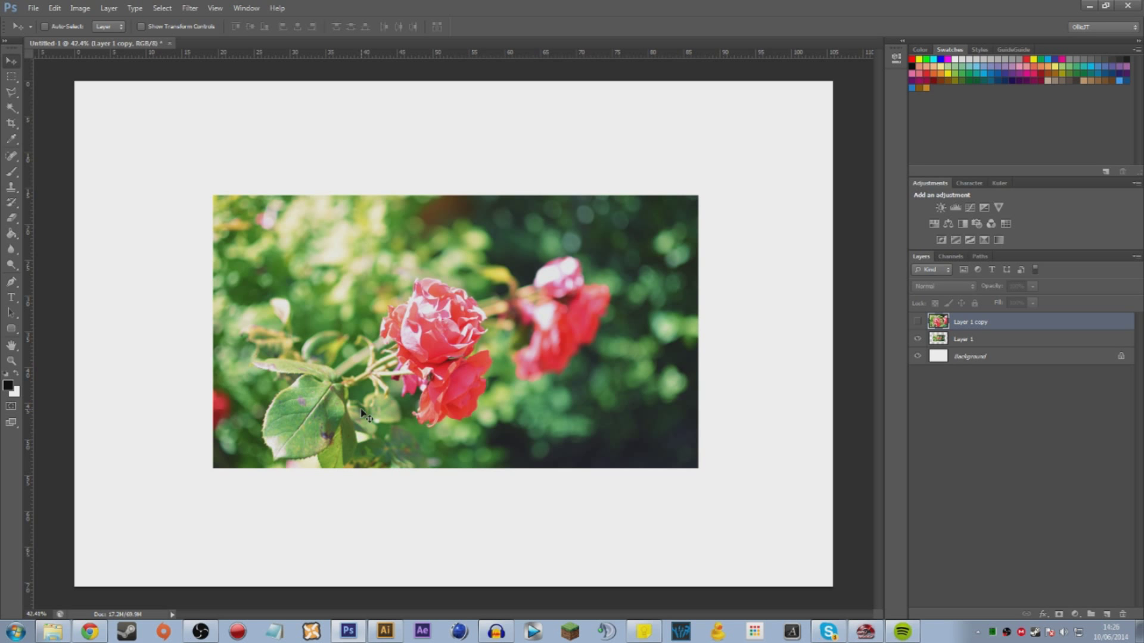
key(ctrl+1)
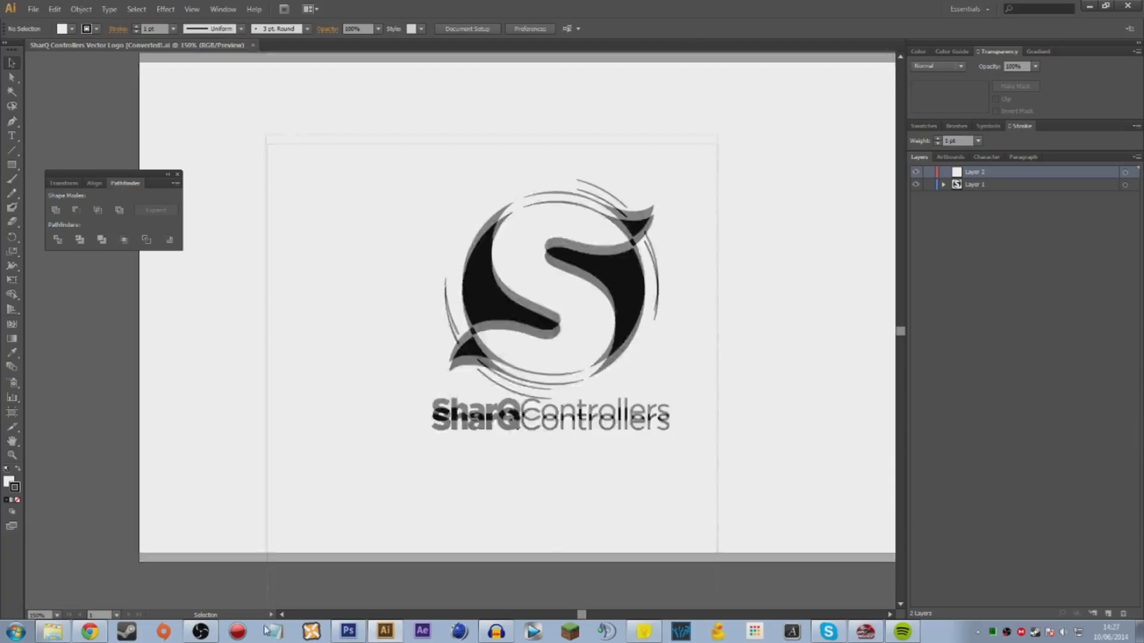
Select the whole SharQ Controllers logo to inspect its vector paths and anchor points, and deselect it.
drag(715, 102, 409, 447)
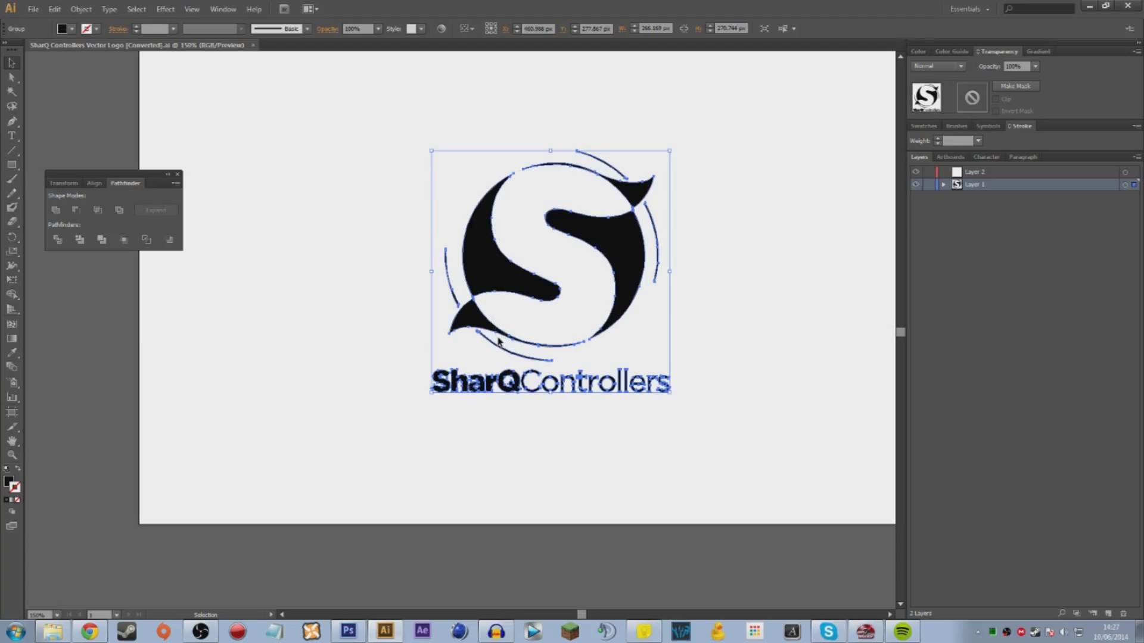
scroll(618, 224, up, 2)
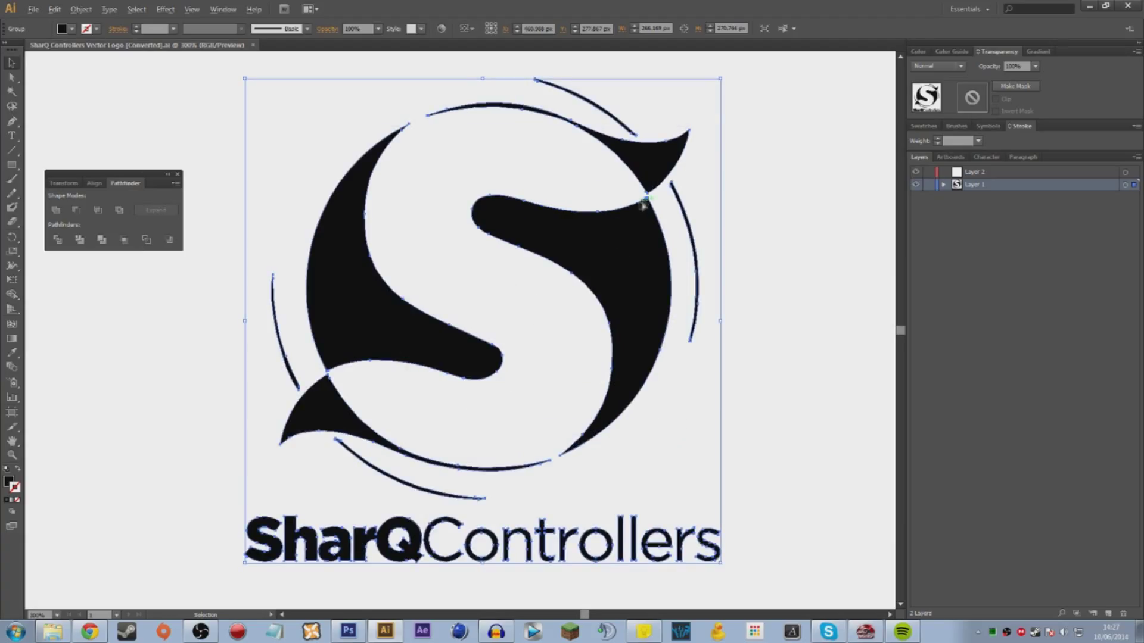
click(84, 84)
Try to bulge the outer curve of the logo's left black shape by raising its tip anchor's direction handle, and undo it.
click(11, 77)
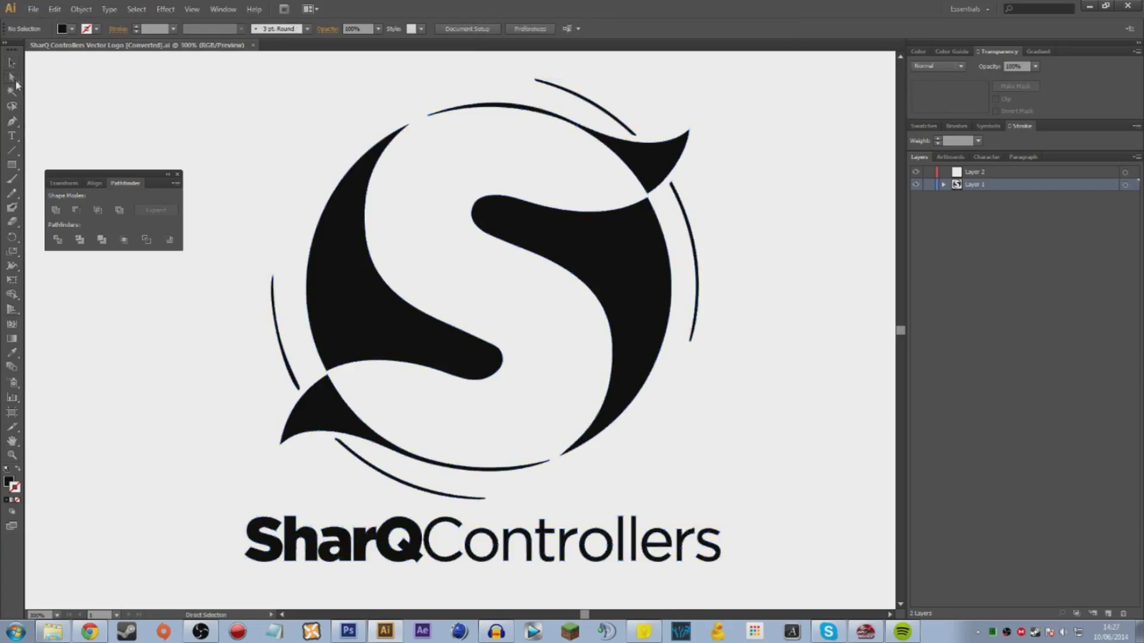
scroll(248, 123, up, 3)
click(675, 127)
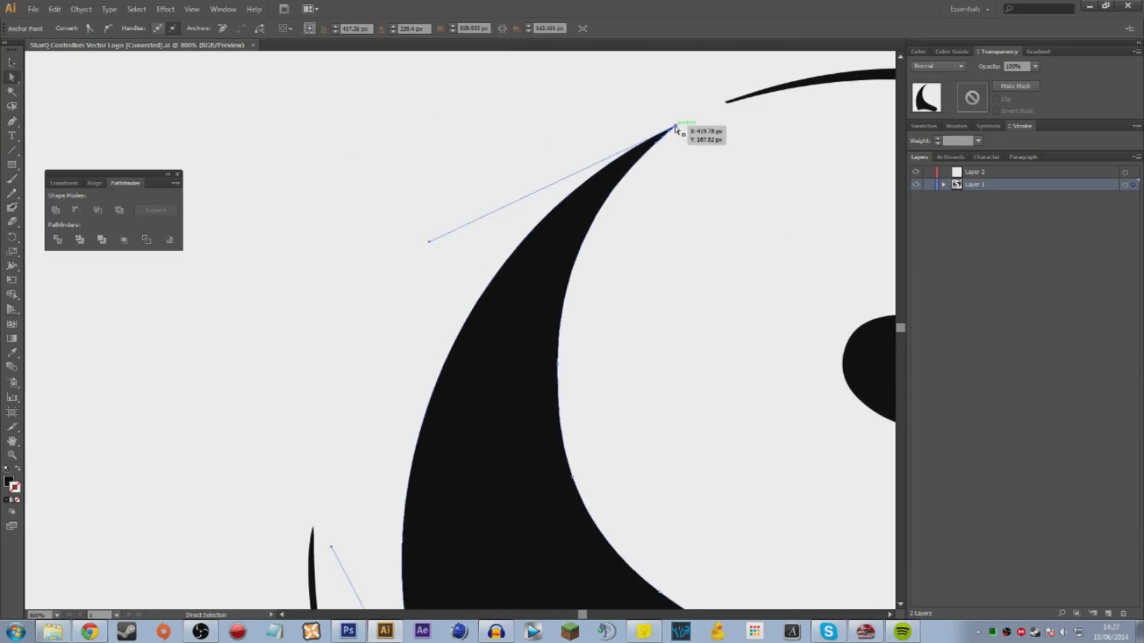
scroll(702, 102, up, 3)
scroll(146, 390, down, 2)
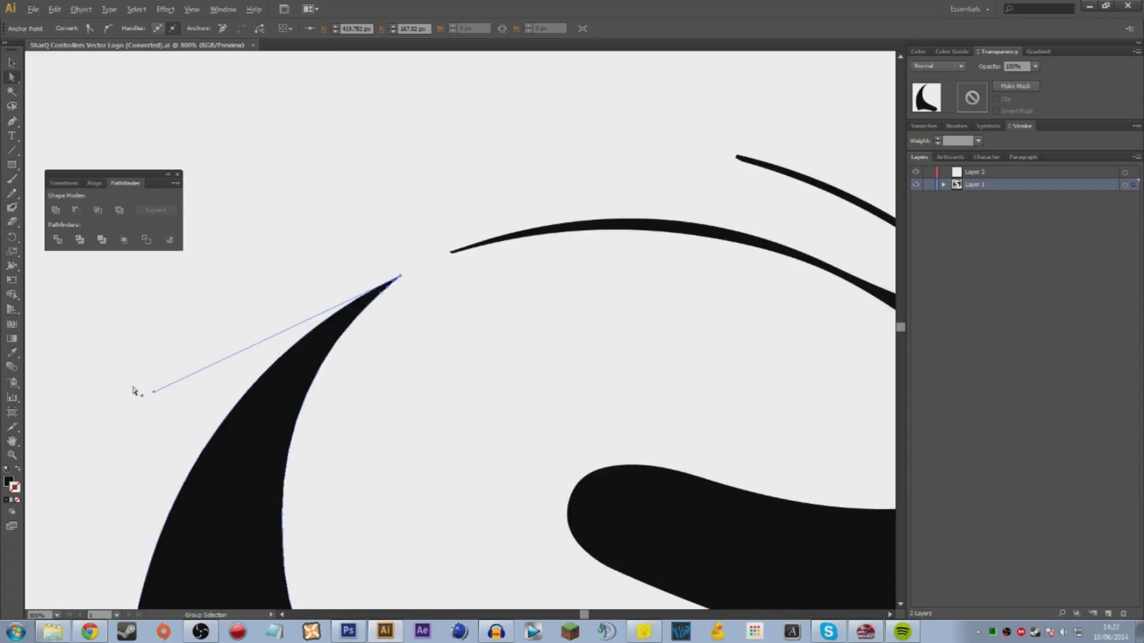
scroll(133, 387, up, 1)
drag(161, 392, 118, 92)
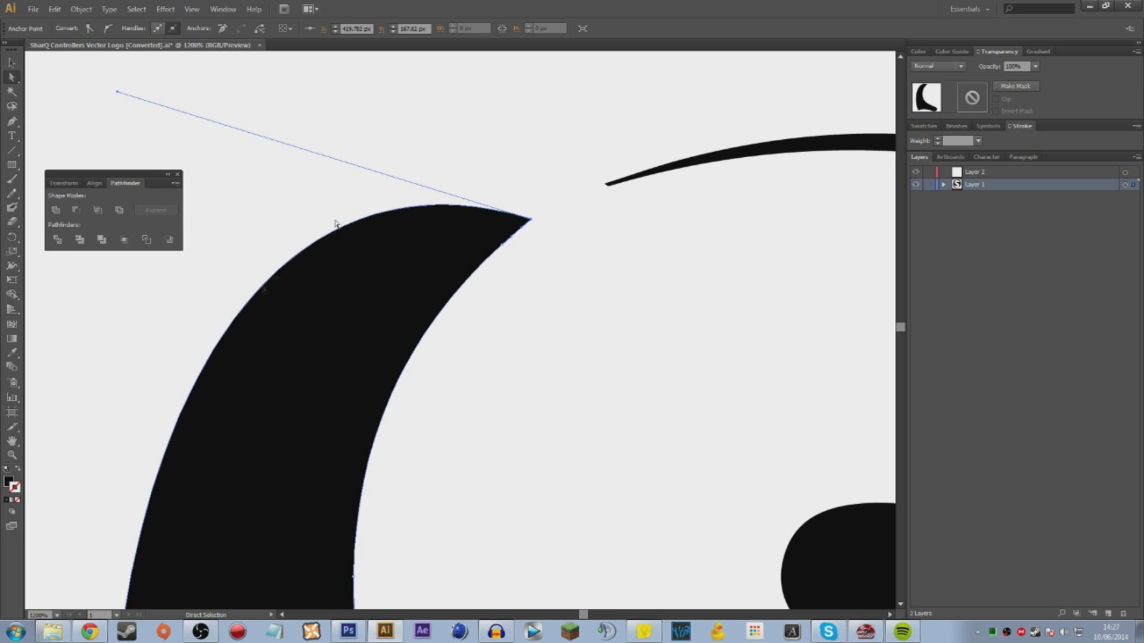
key(ctrl+z)
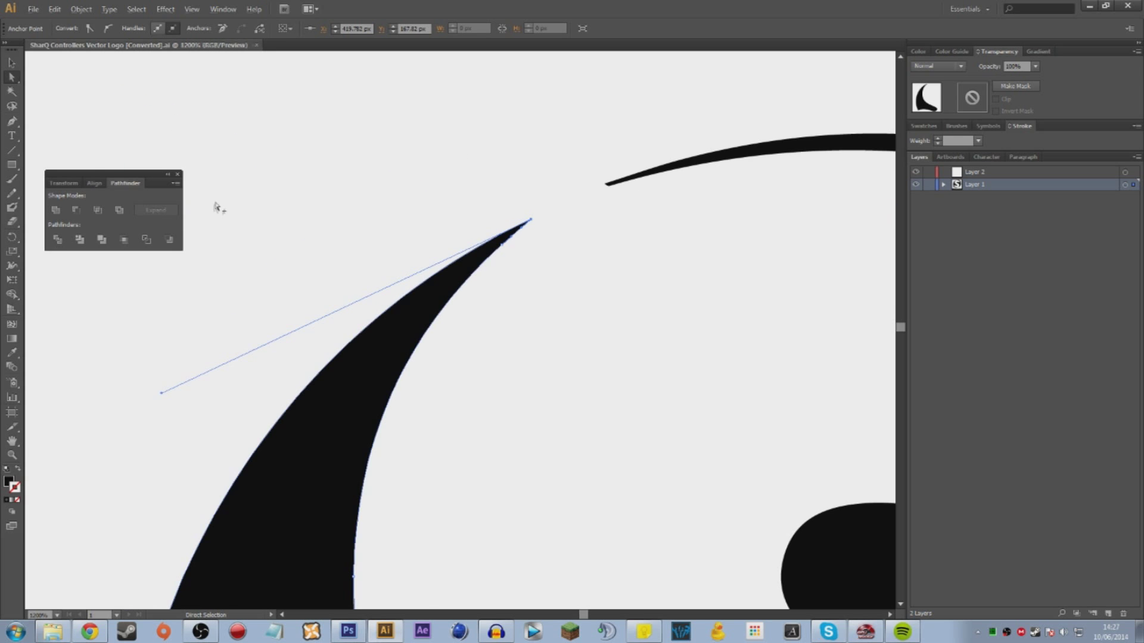
Try to enlarge the whole logo proportionally from its centre to about 850 px wide, and undo the scaling.
scroll(218, 207, down, 8)
scroll(550, 268, up, 2)
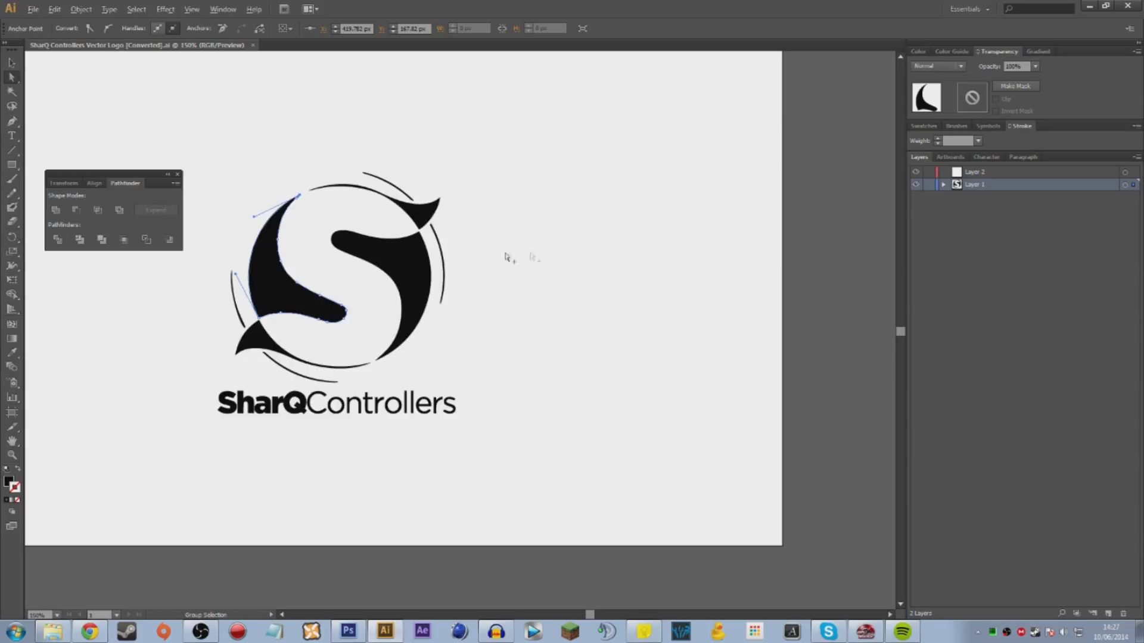
scroll(681, 262, down, 1)
drag(334, 168, 598, 350)
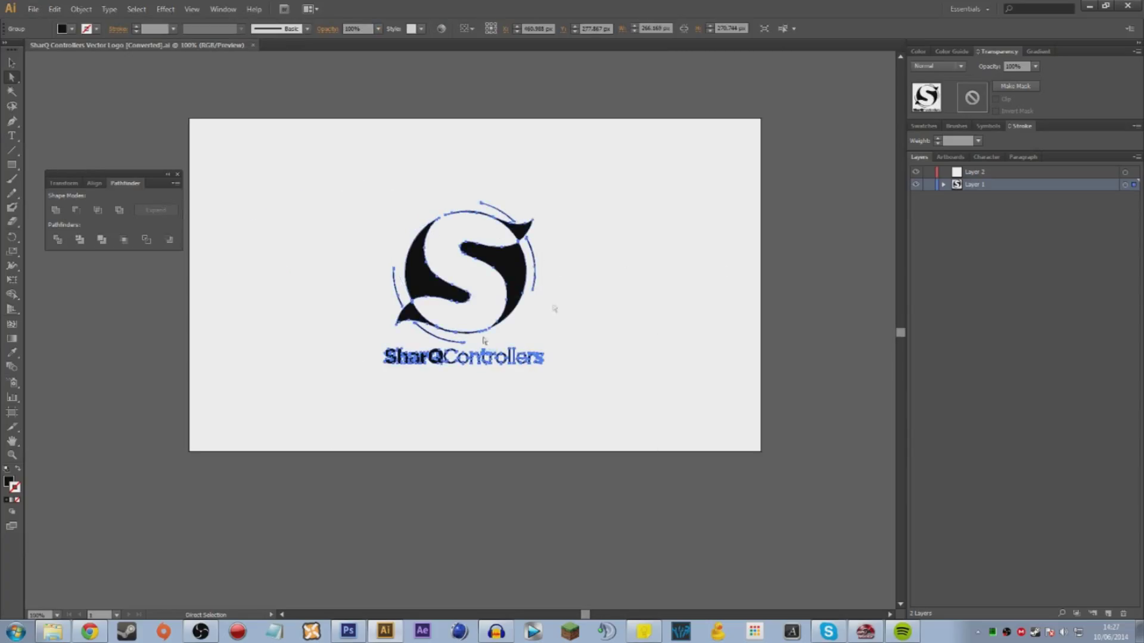
click(11, 62)
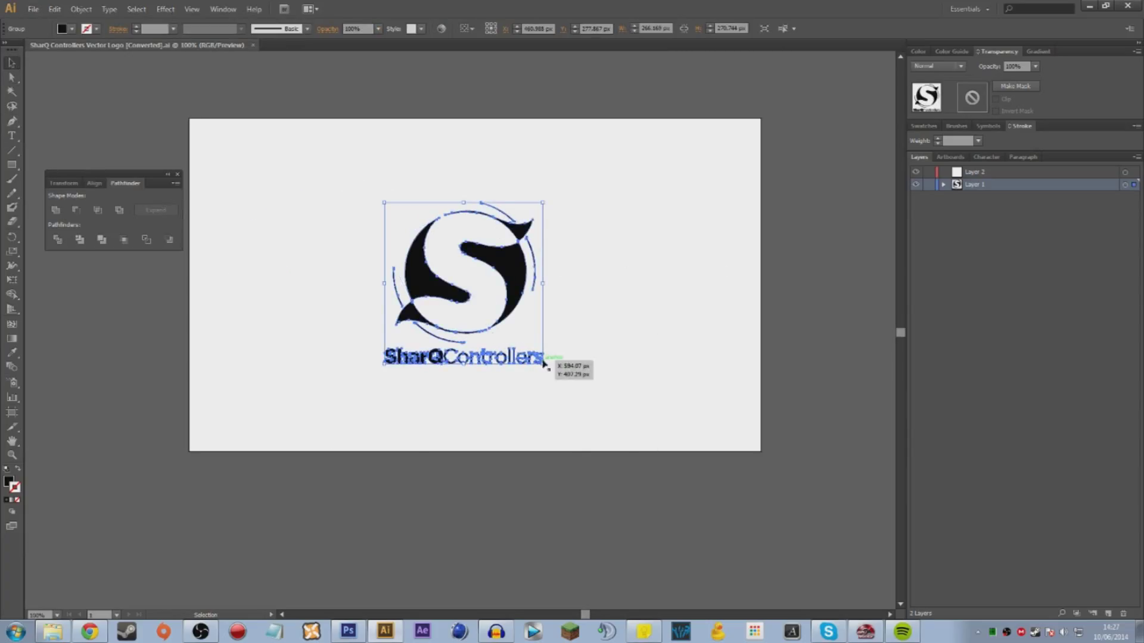
drag(542, 364, 716, 540)
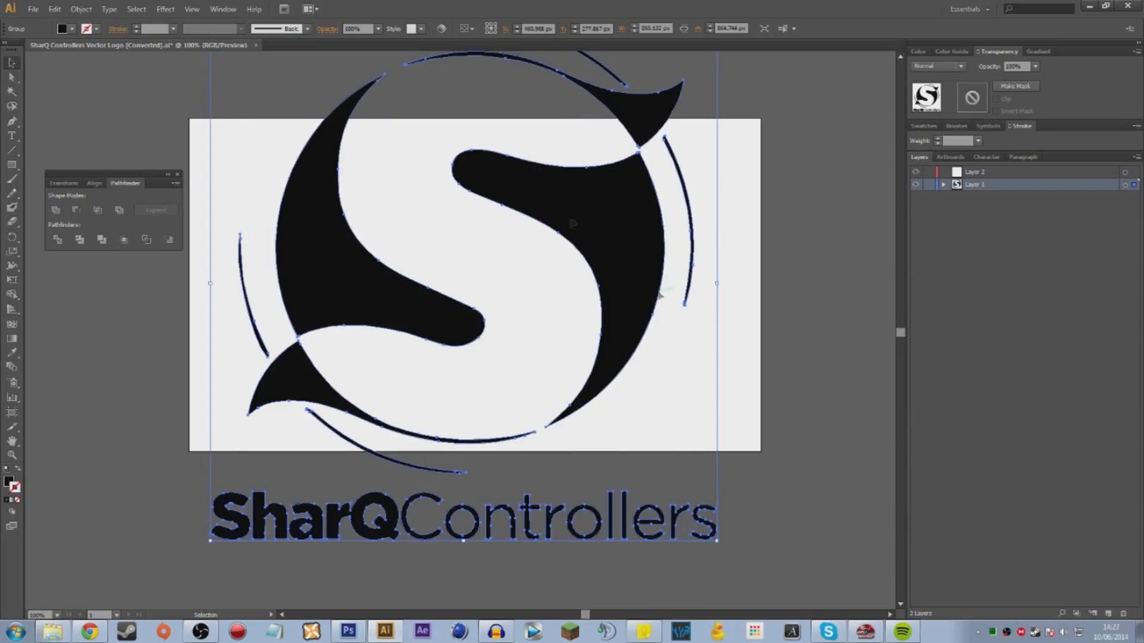
click(753, 280)
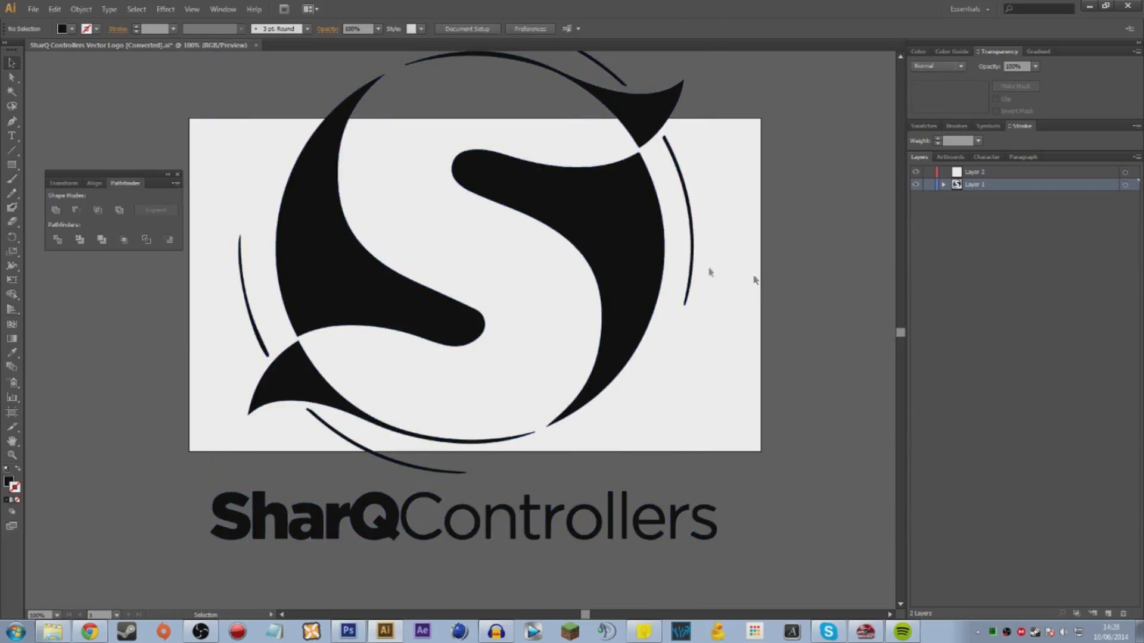
key(ctrl+z)
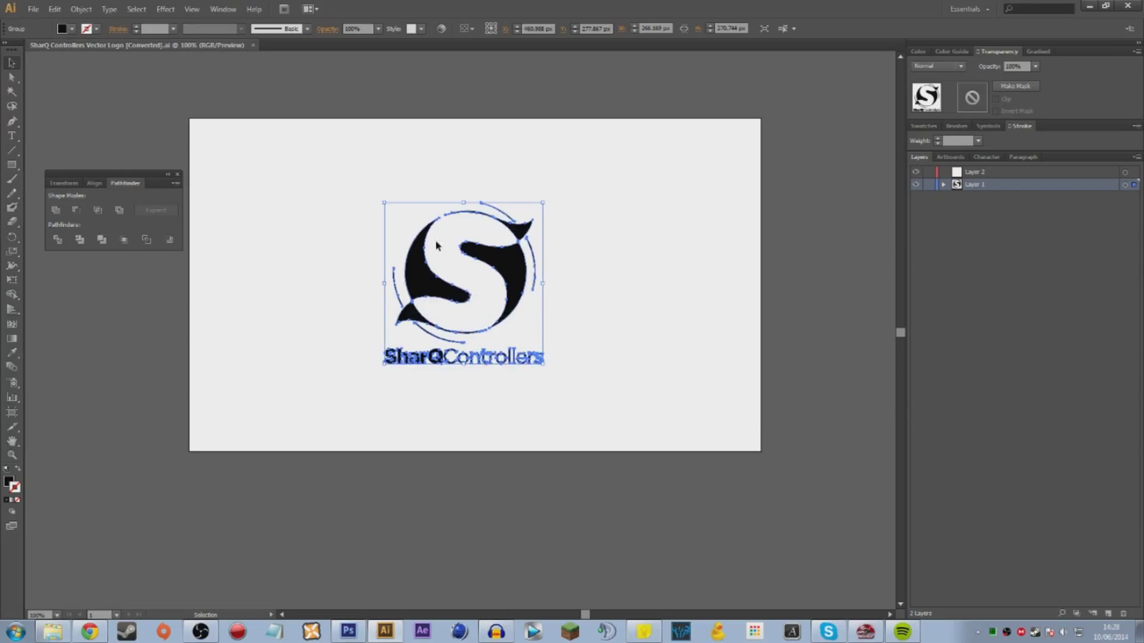
key(ctrl+1)
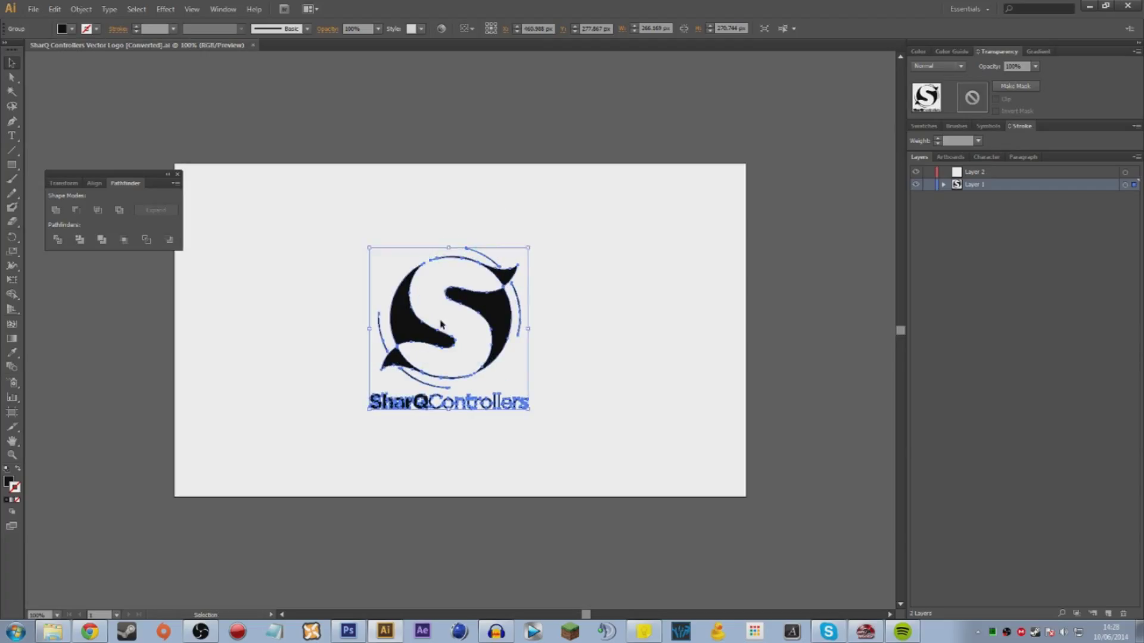
click(453, 243)
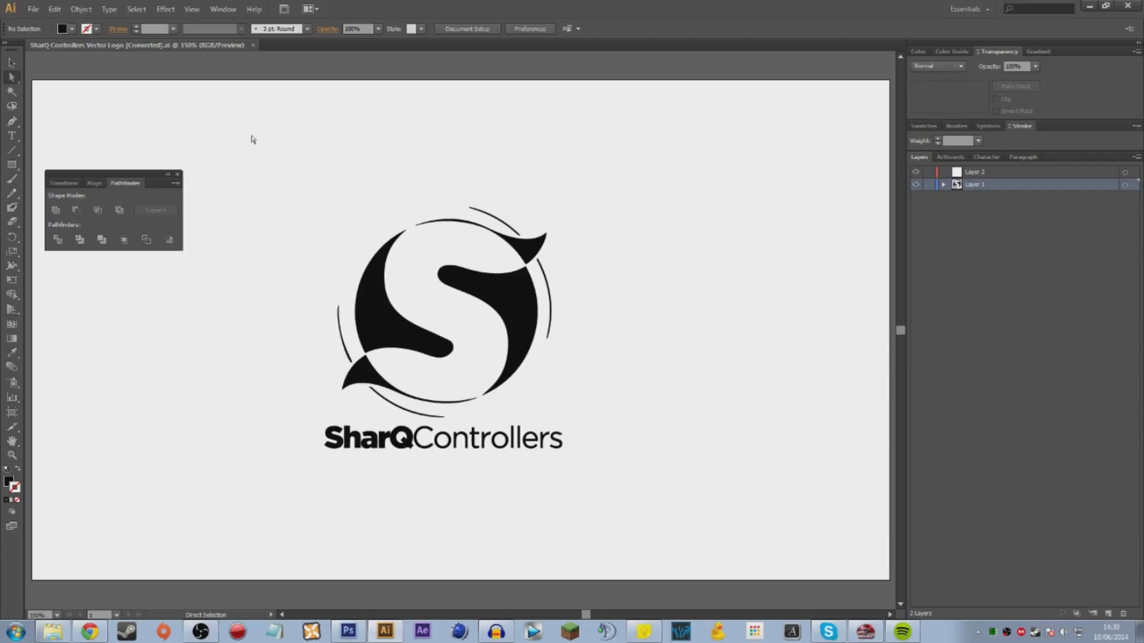
Move the Pathfinder panel over the artboard and toggle its display off and back on.
drag(102, 179, 174, 143)
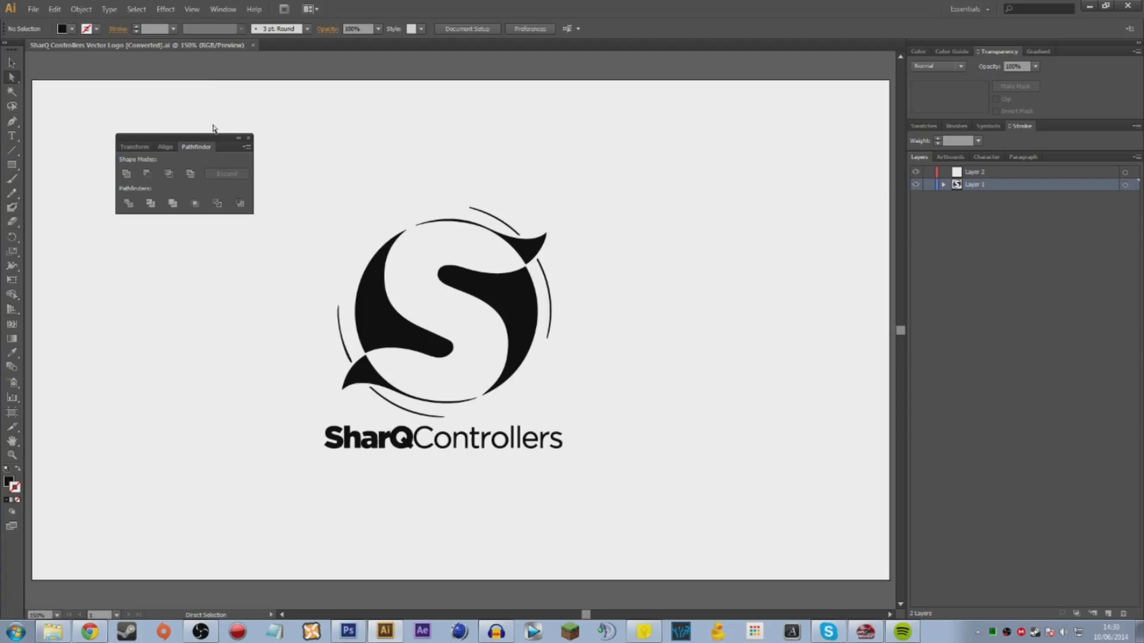
click(221, 8)
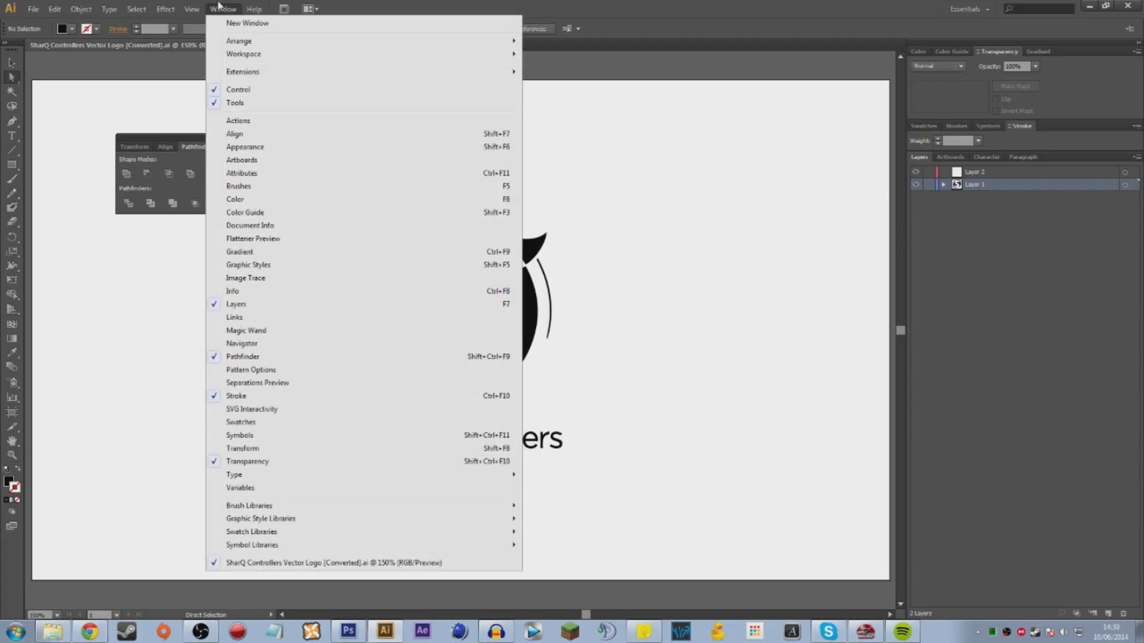
click(272, 357)
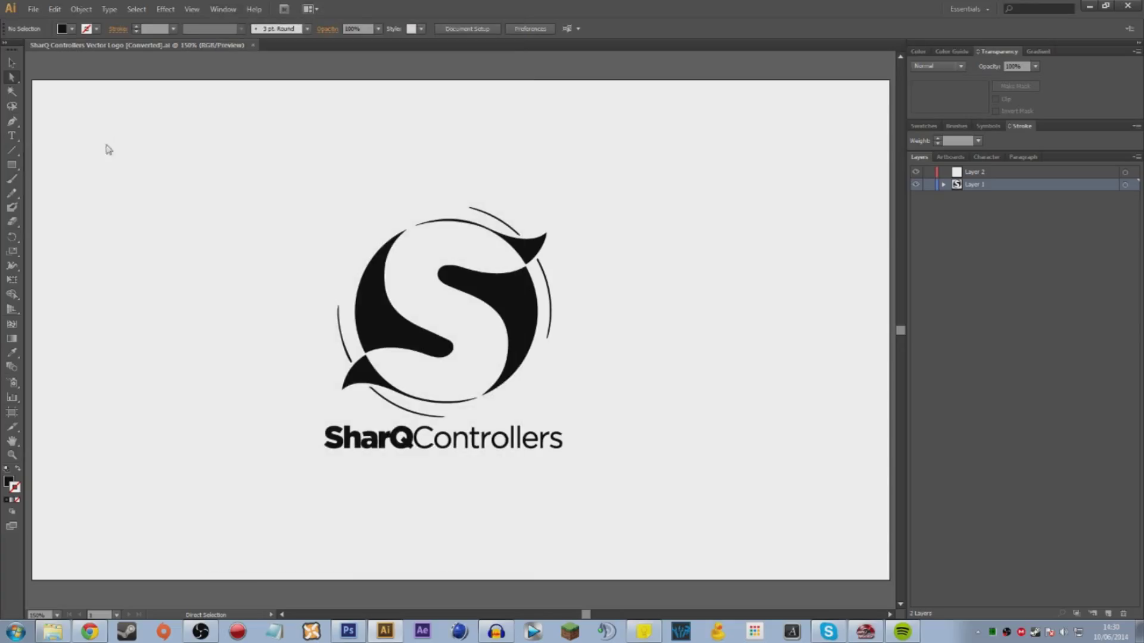
key(ctrl+shift+F9)
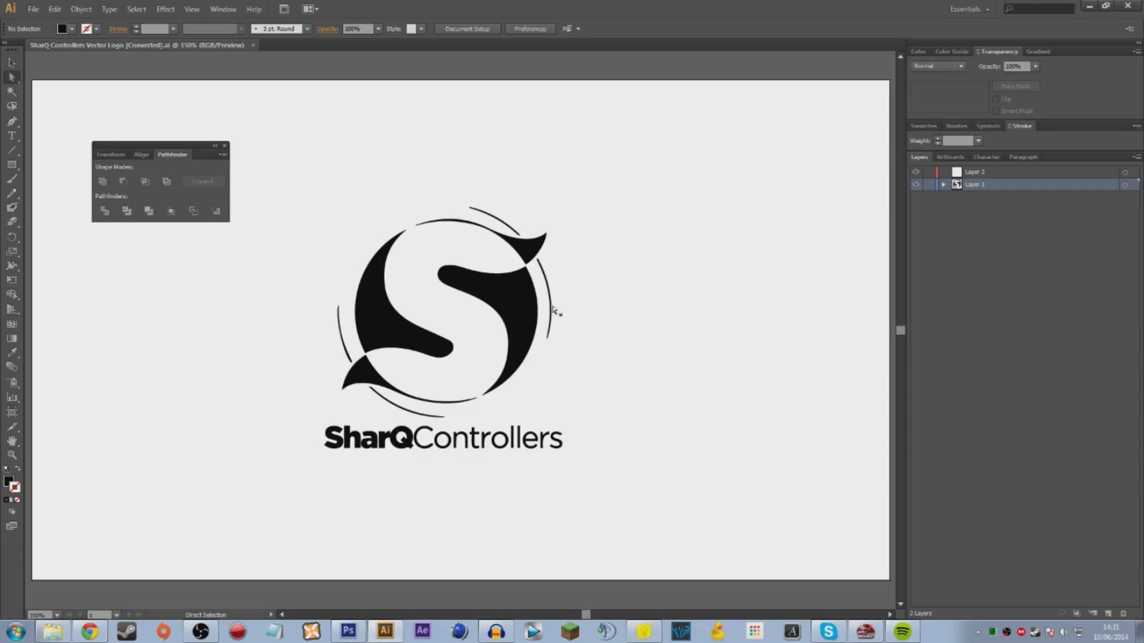
Move the whole logo with its lettering horizontally to the artboard's left edge and deselect it.
click(524, 350)
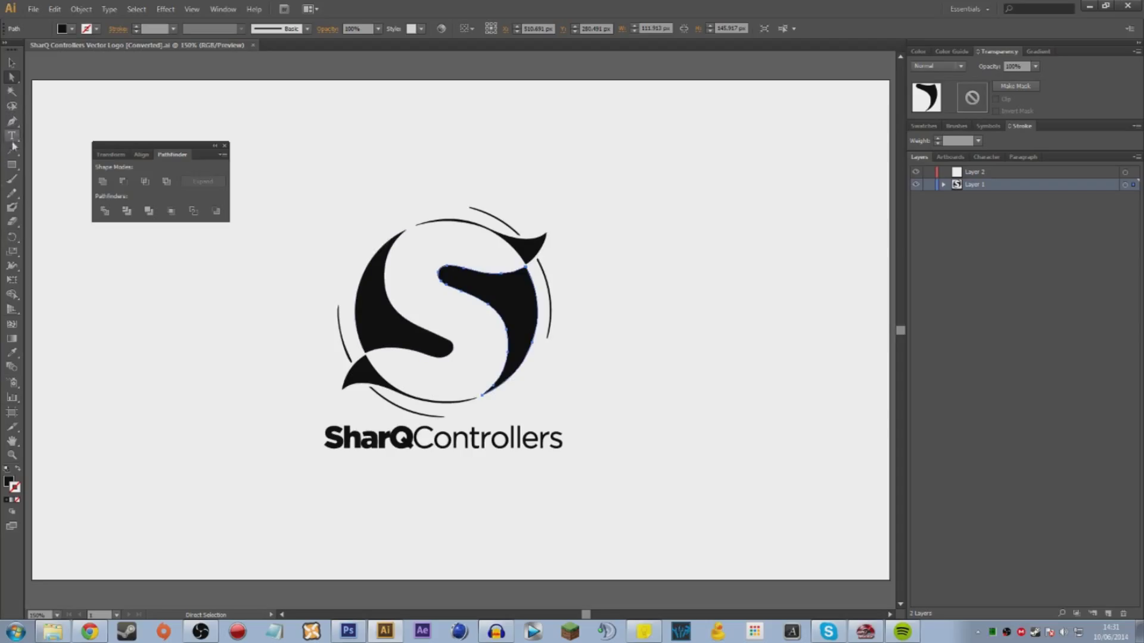
drag(639, 174, 377, 563)
drag(510, 301, 216, 301)
click(263, 223)
Draw a black square about 287 px wide on the artboard's right half and a circle of the same diameter centred on it.
click(12, 164)
drag(506, 197, 762, 416)
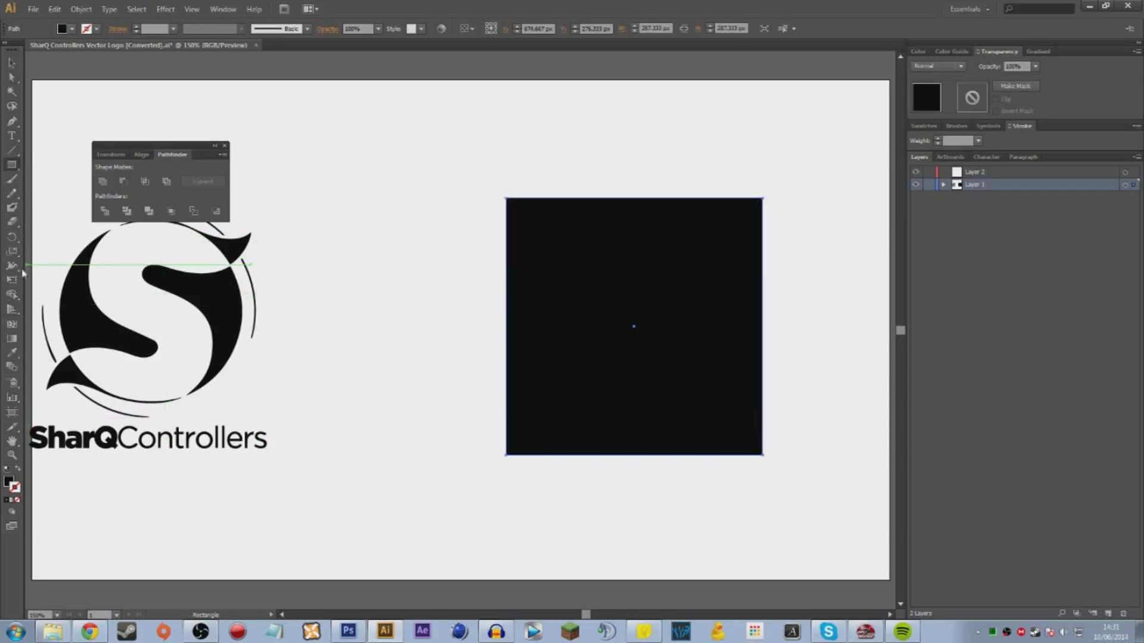
drag(11, 165, 57, 192)
drag(634, 327, 761, 437)
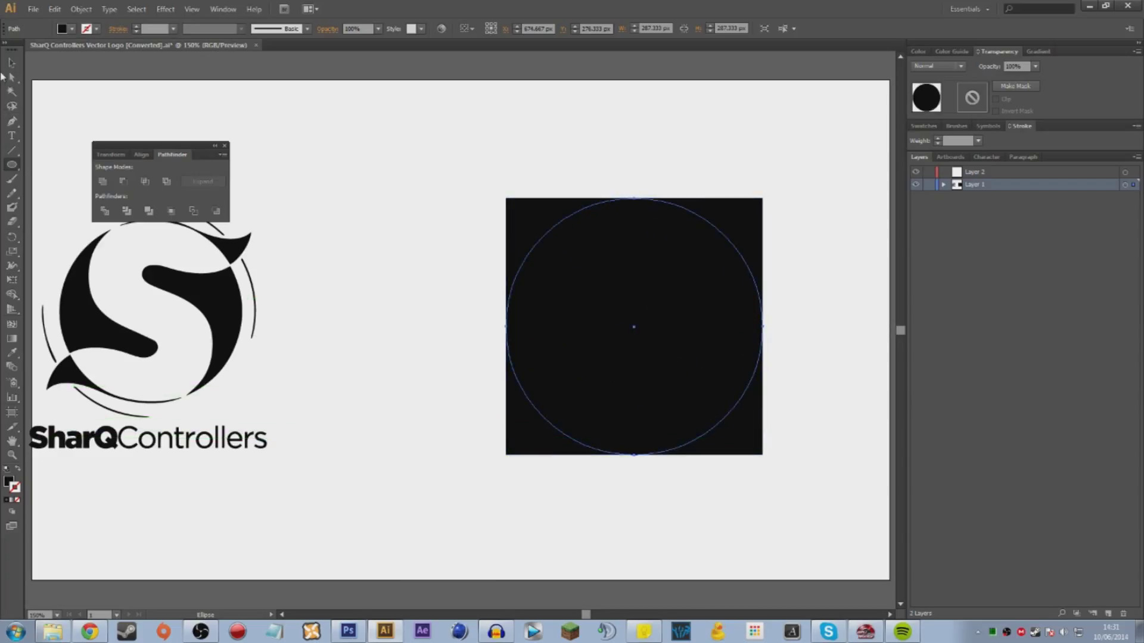
Select the black square and the circle on it, and split them into separate pieces with Pathfinder's Divide.
click(13, 78)
drag(455, 167, 836, 504)
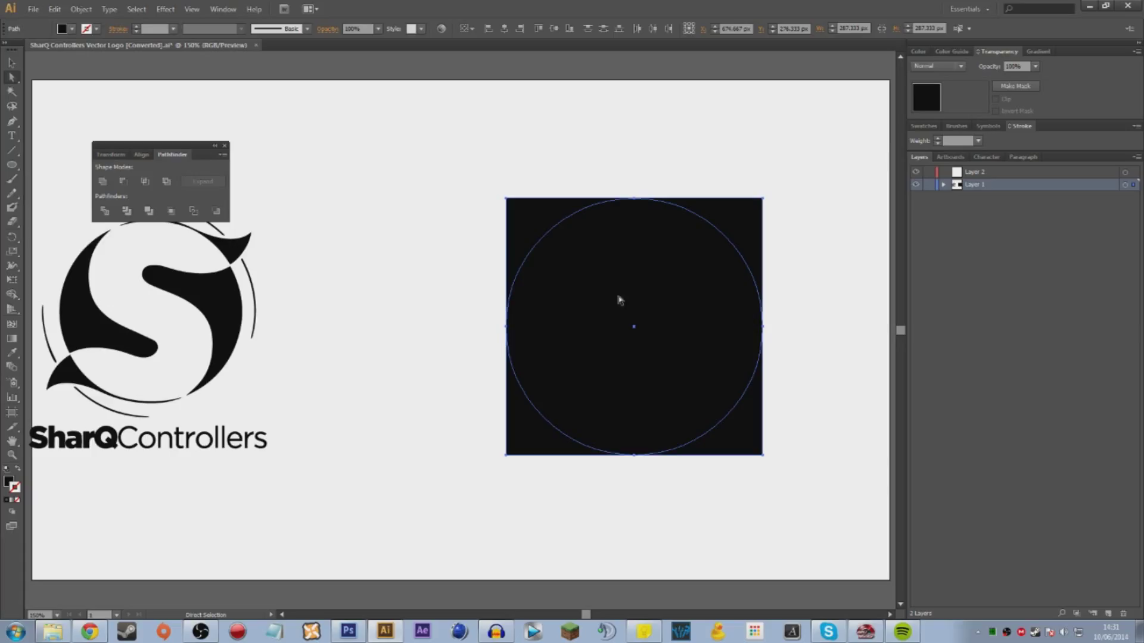
click(105, 213)
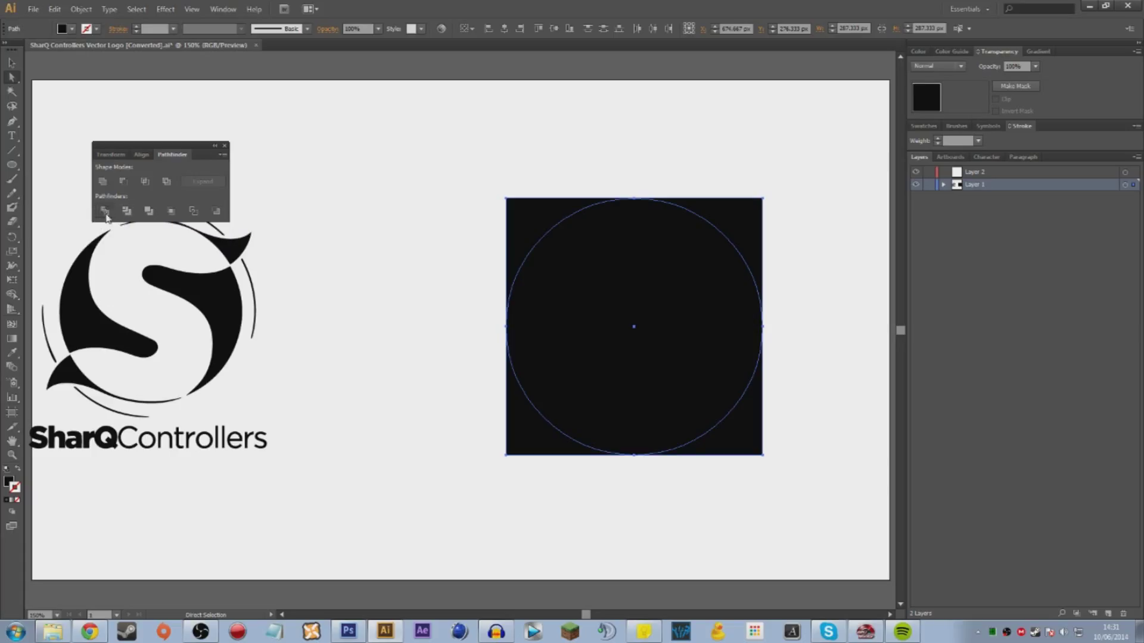
Try to move the divided circle piece out of the square over the logo, and undo the move.
click(575, 137)
drag(691, 306, 298, 276)
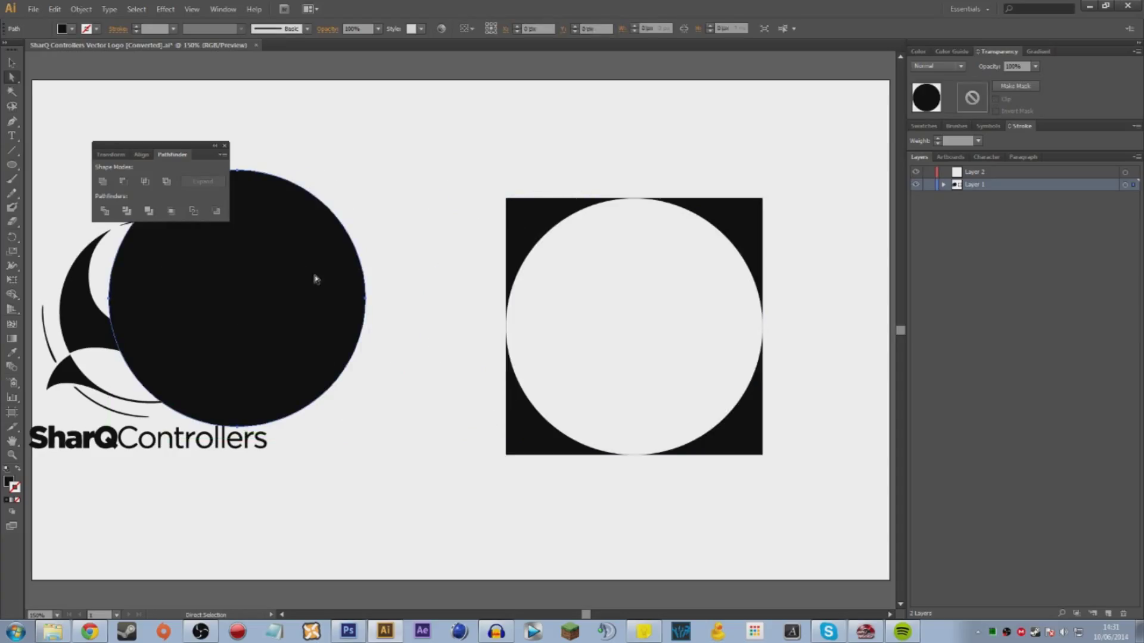
key(ctrl+z)
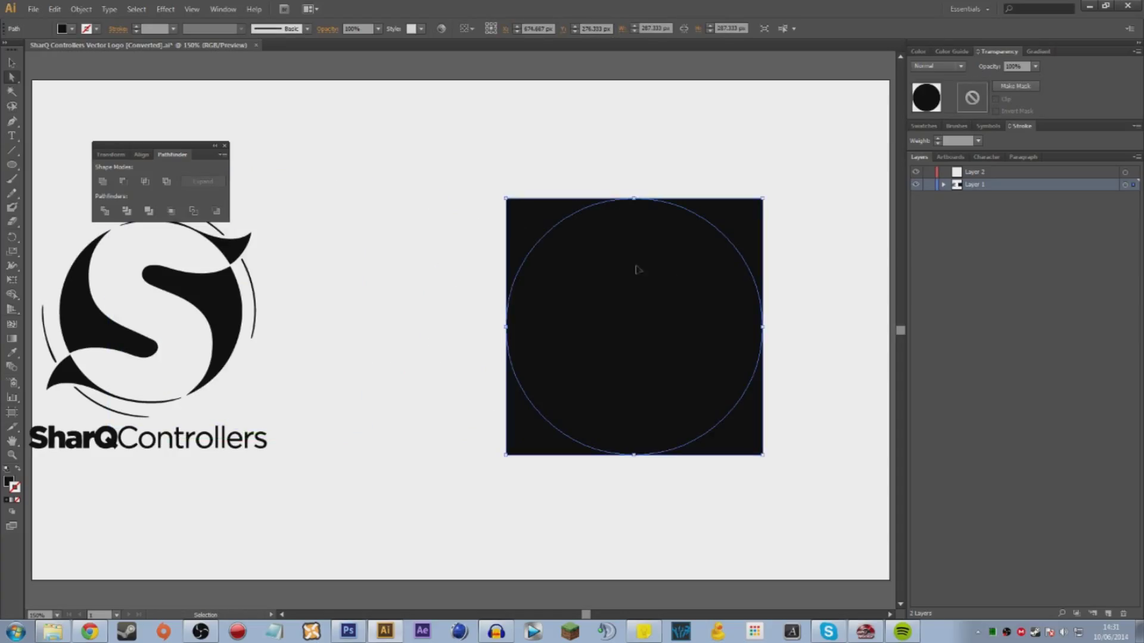
Shrink the circle piece proportionally from its centre to about 239 px wide and deselect it.
click(12, 62)
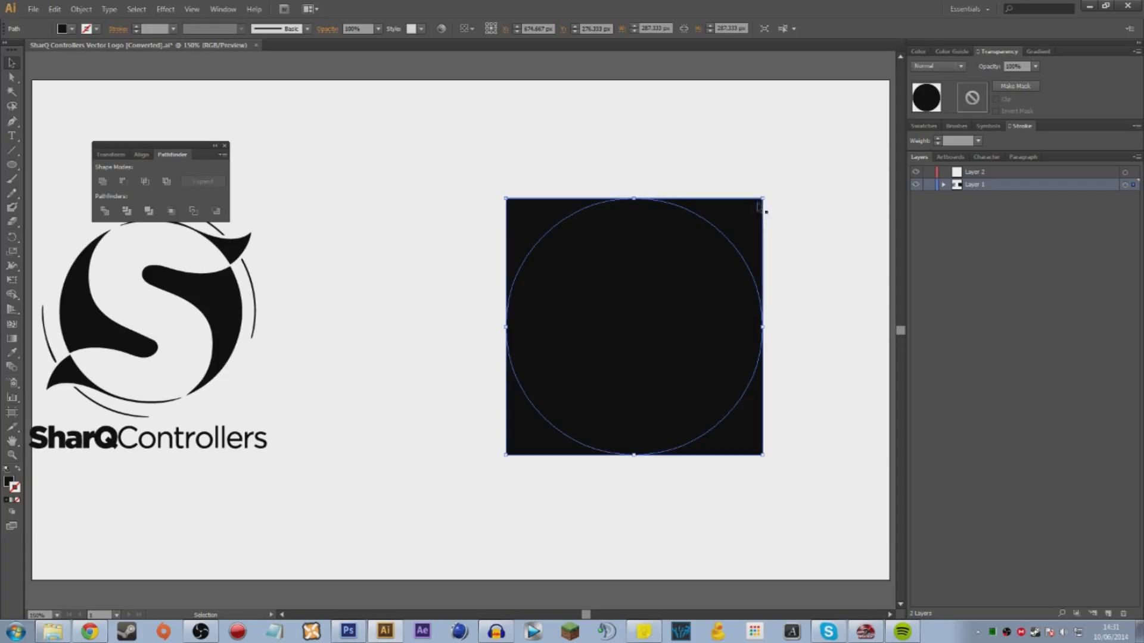
drag(762, 199, 741, 212)
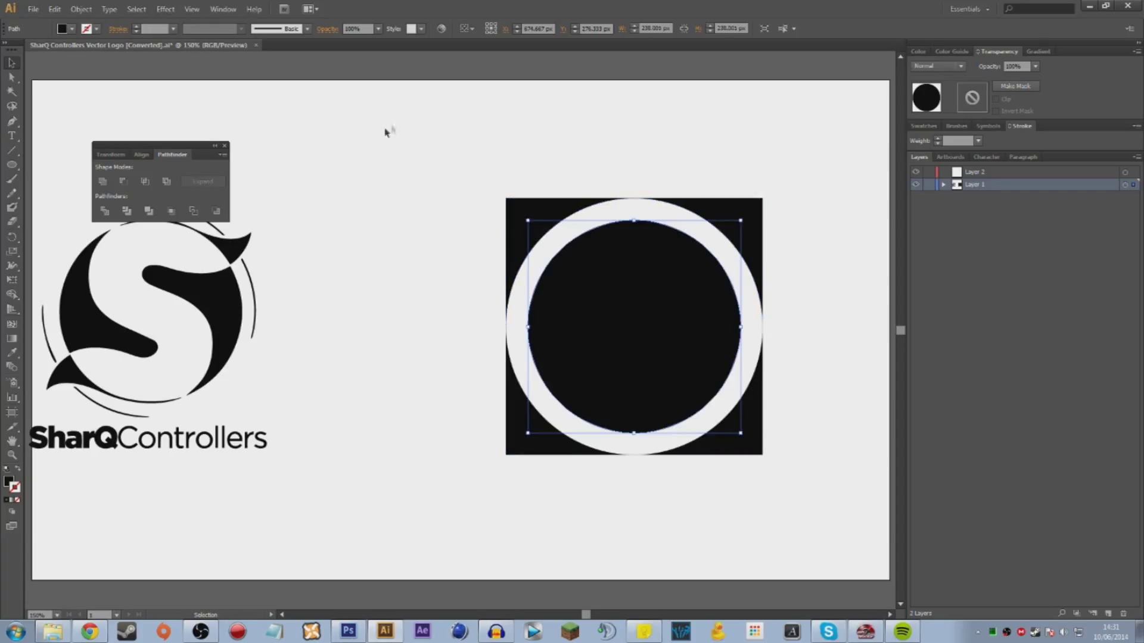
click(387, 133)
Try to move the letter "e" of the logo's lettering up beside the emblem, and undo the move.
key(ctrl+1)
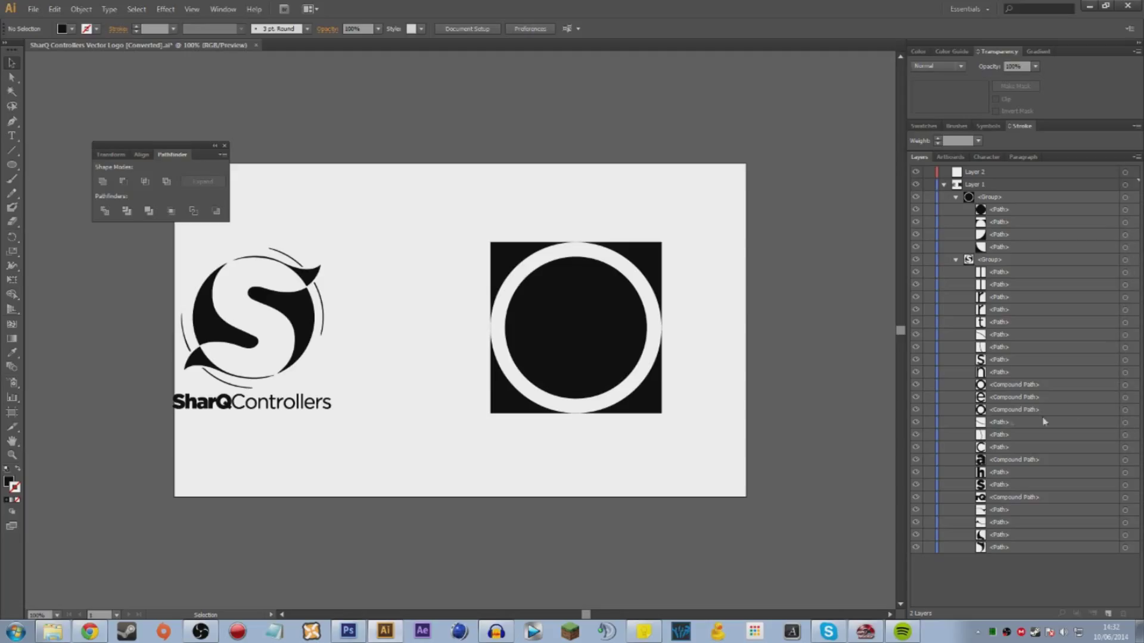
click(979, 397)
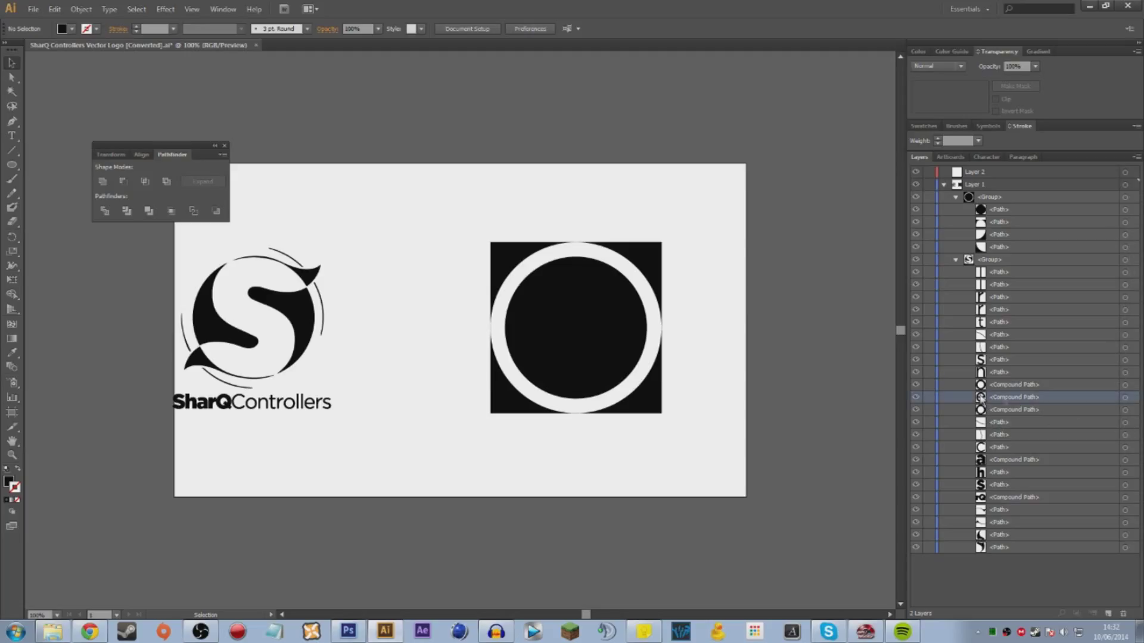
click(1124, 398)
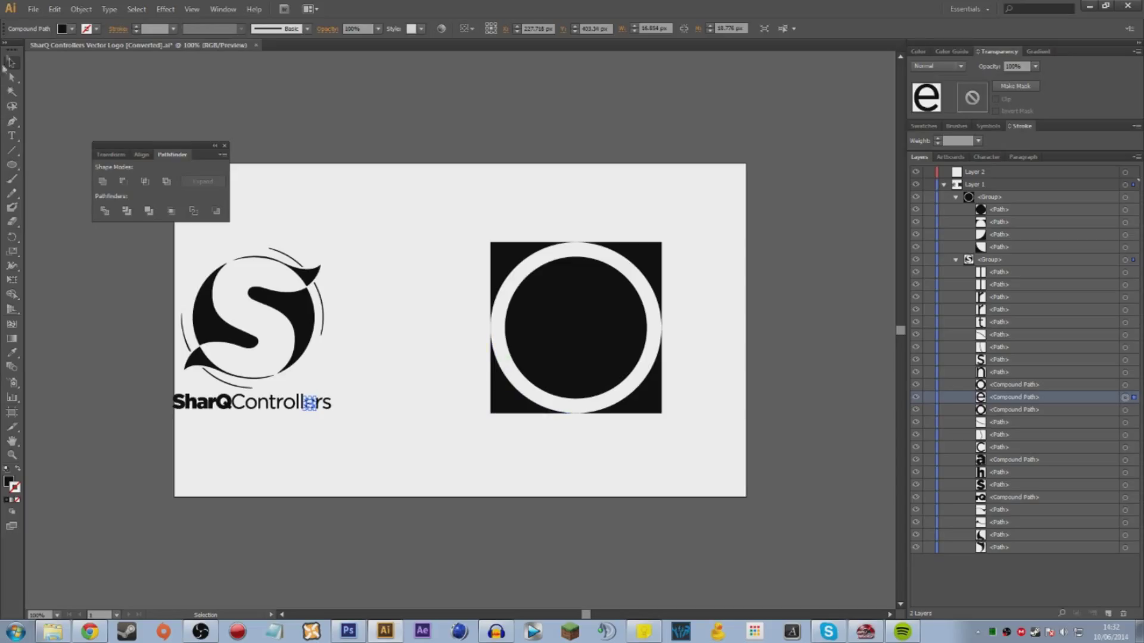
drag(310, 404, 348, 224)
click(385, 337)
key(ctrl+z)
click(426, 375)
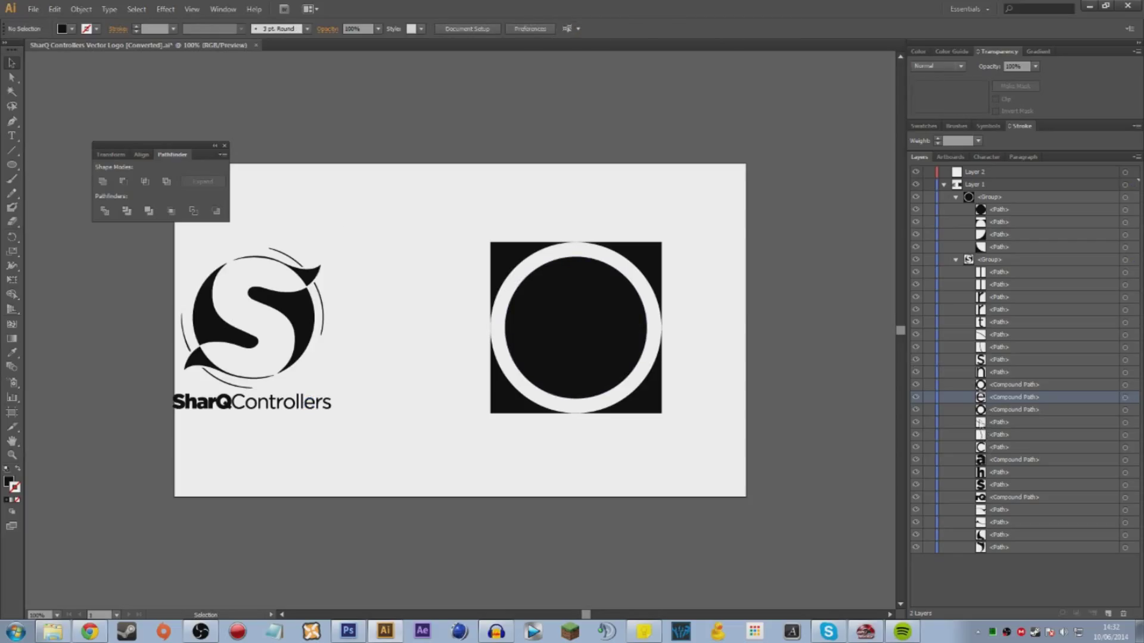
Move the whole logo rightwards toward the artboard's middle and delete the divided square and circle.
click(985, 336)
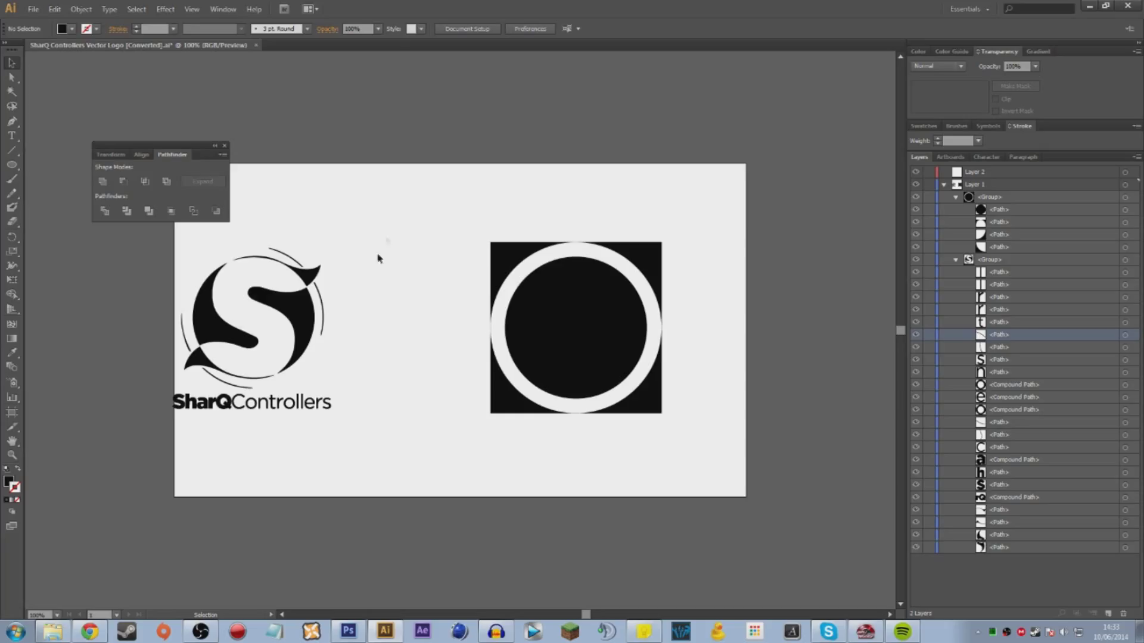
drag(397, 207, 132, 460)
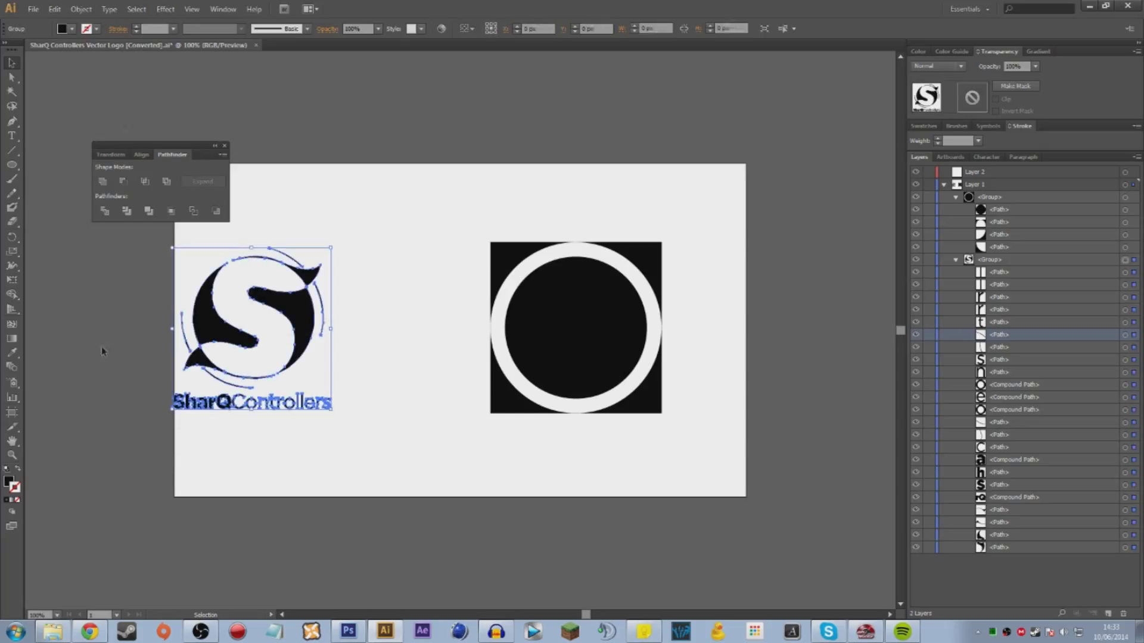
drag(294, 313, 398, 303)
drag(469, 211, 793, 409)
key(Delete)
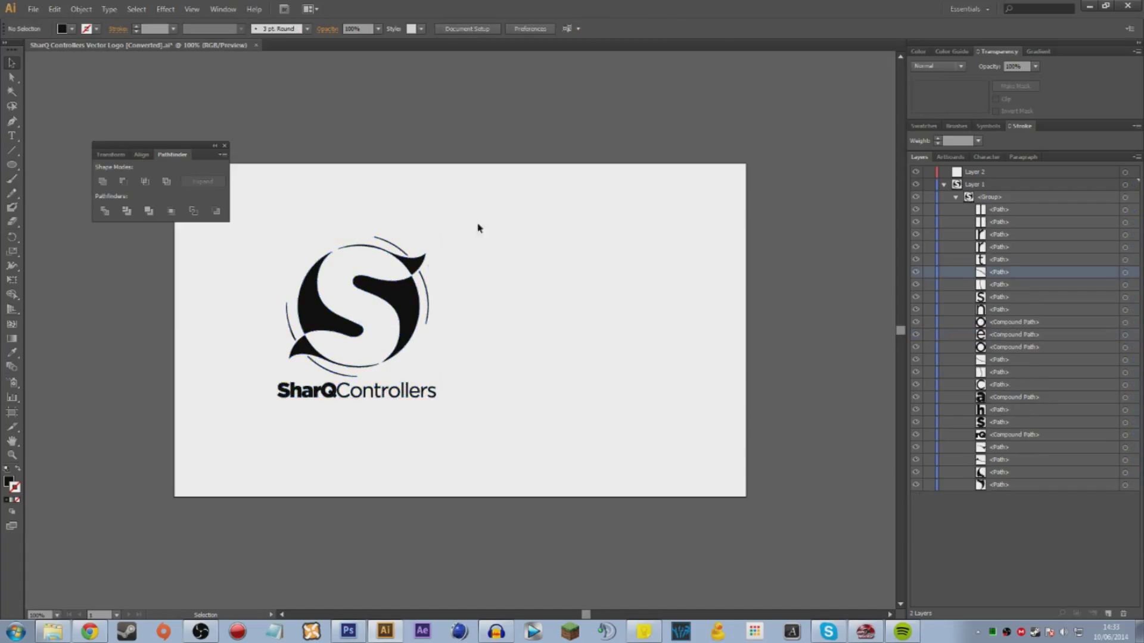
Enlarge the whole logo with its lettering proportionally to about 414 px wide and centre it on the artboard.
scroll(312, 312, up, 3)
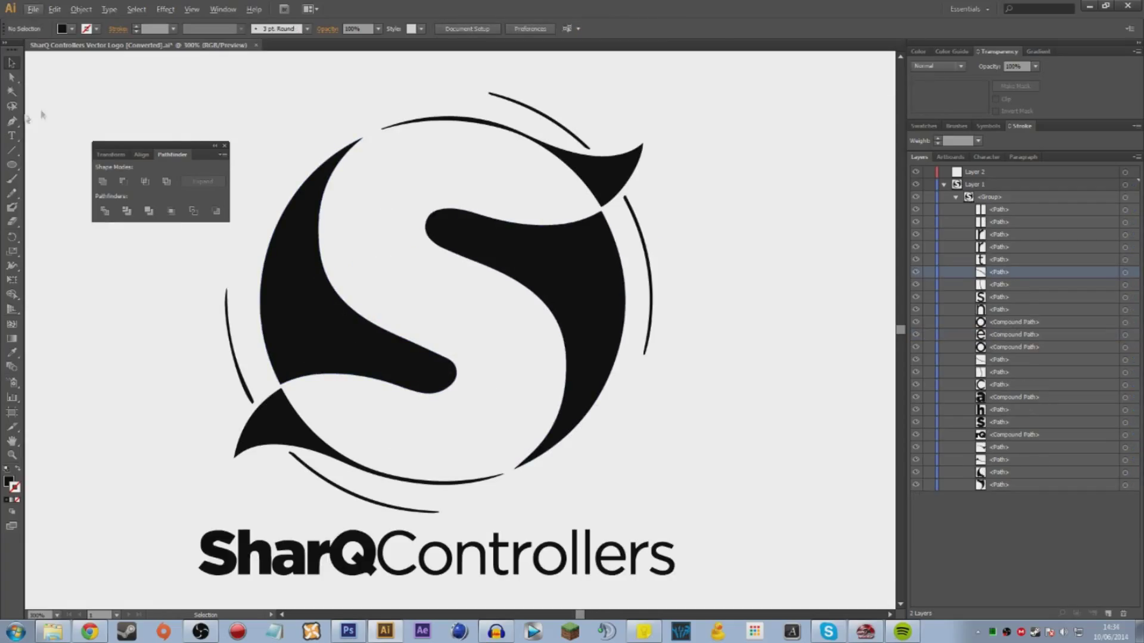
click(610, 256)
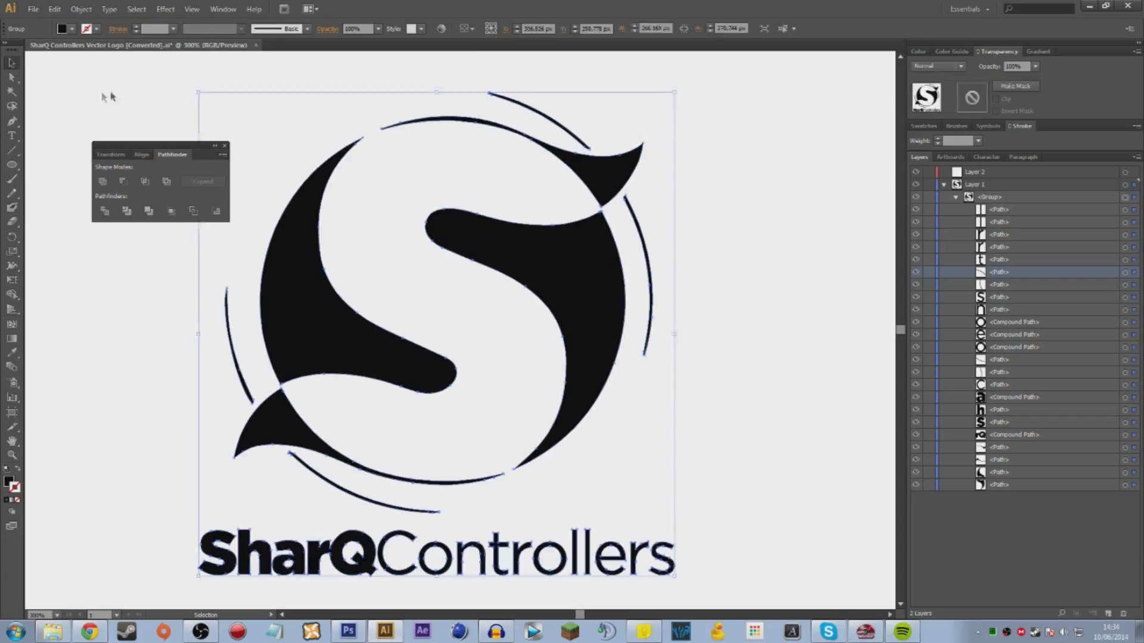
click(179, 95)
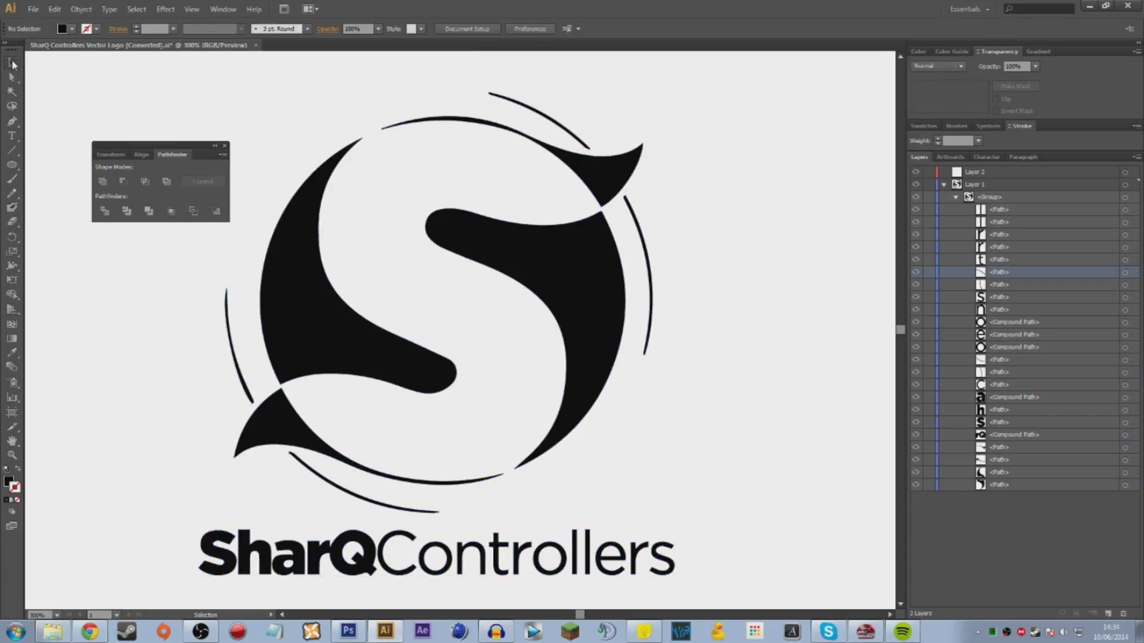
click(535, 298)
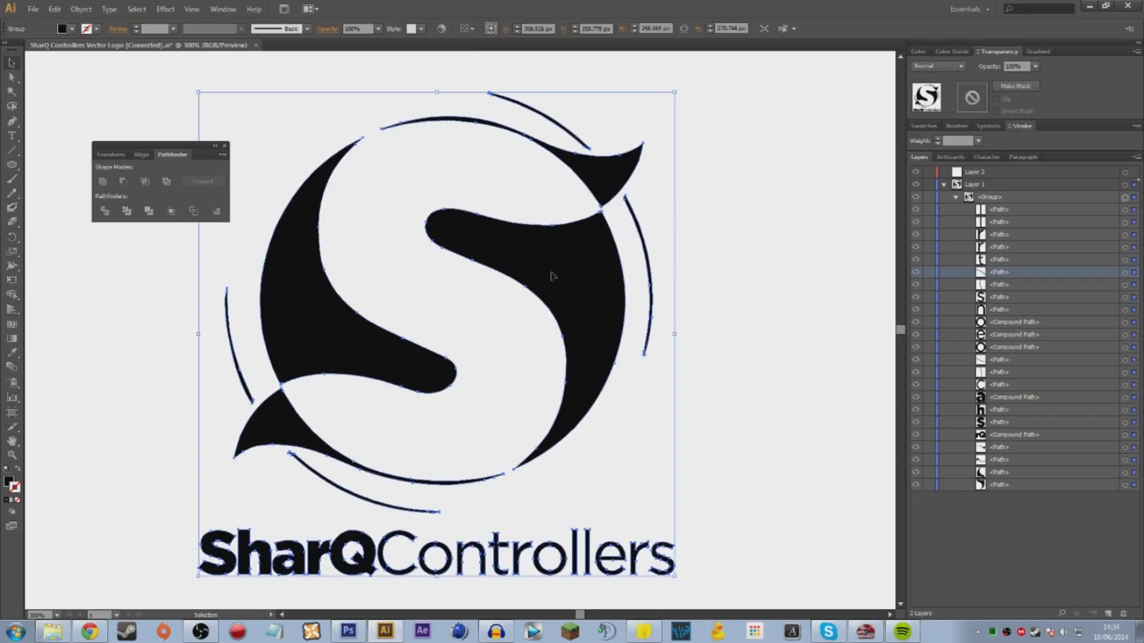
drag(567, 264, 534, 254)
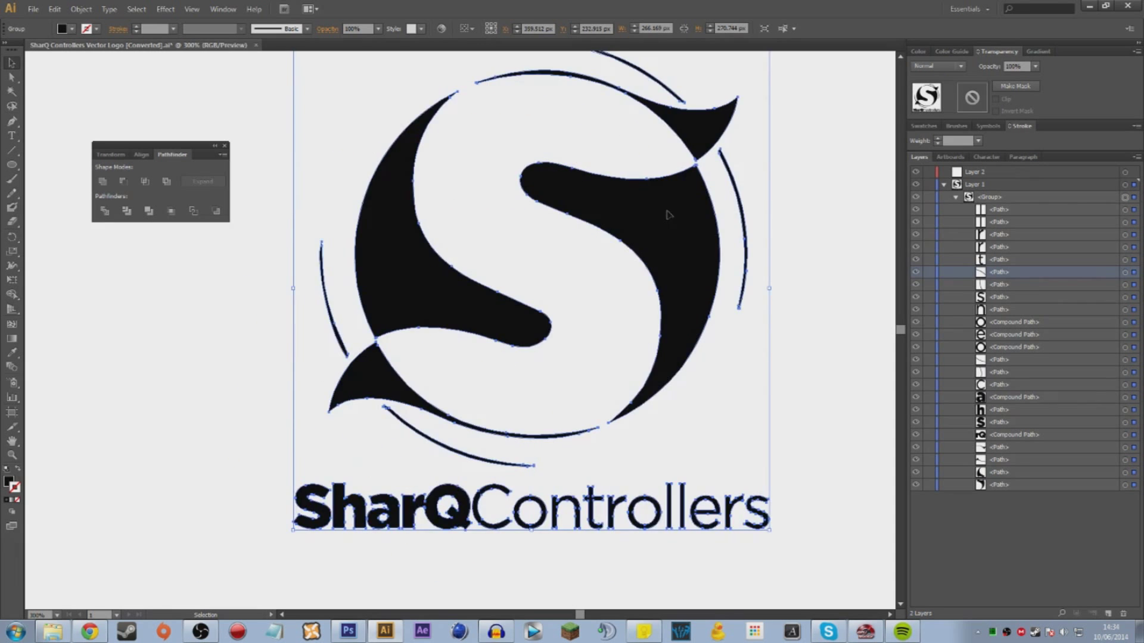
drag(642, 569, 487, 411)
scroll(367, 361, down, 4)
drag(391, 372, 510, 444)
drag(495, 362, 530, 346)
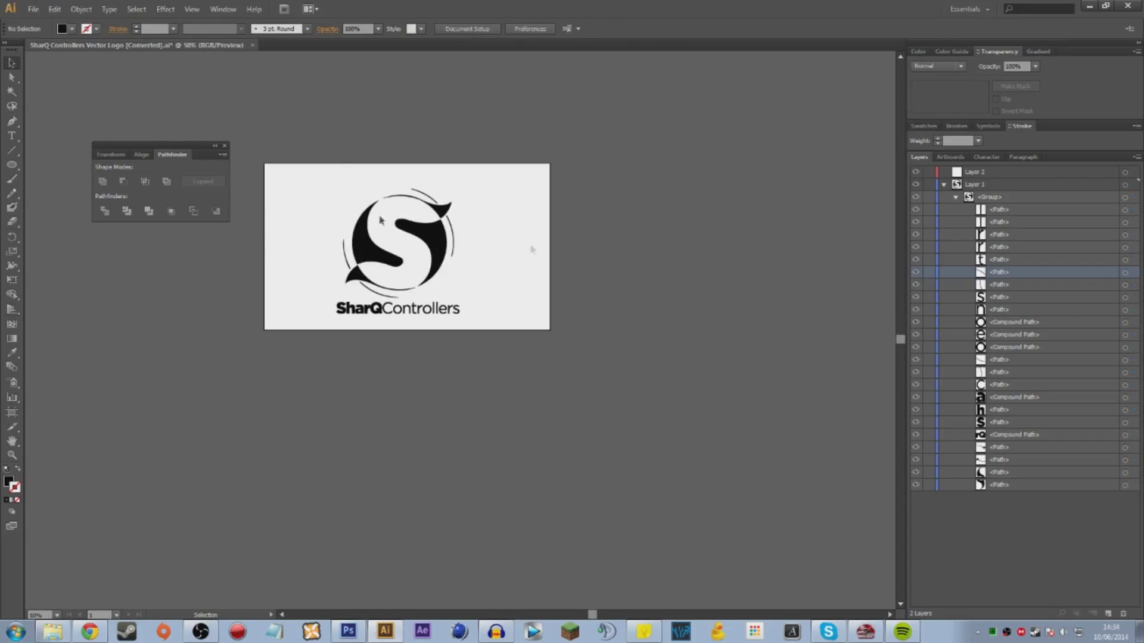
Try to reshape the rounded tip of the emblem's right-hand black shape by moving its anchor point with Direct Selection.
scroll(355, 228, up, 1)
scroll(403, 233, up, 1)
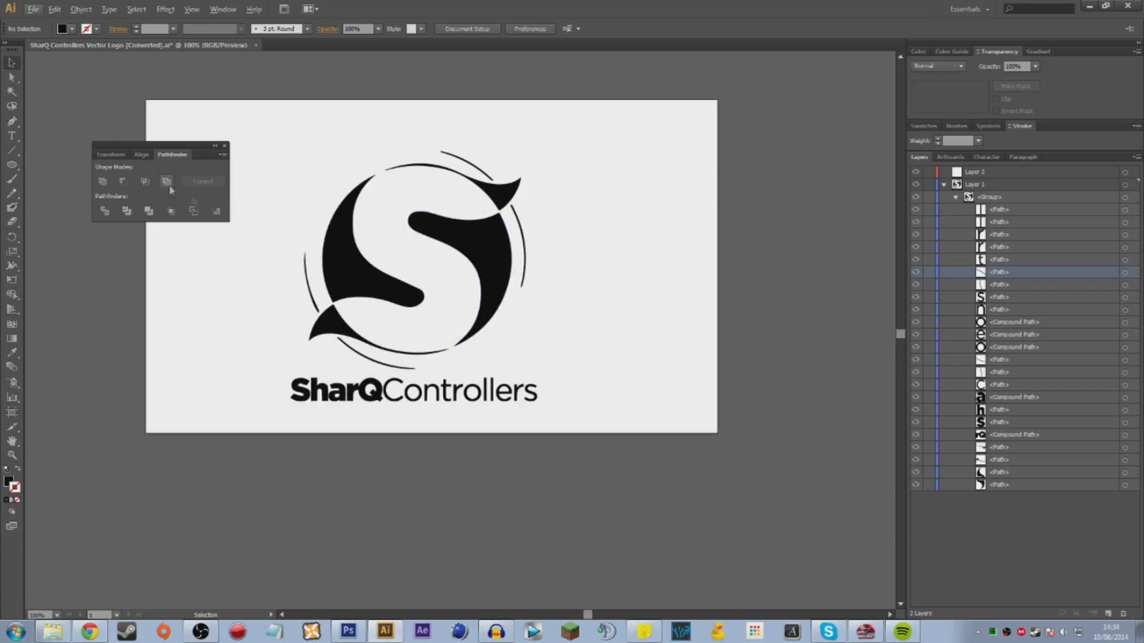
click(13, 81)
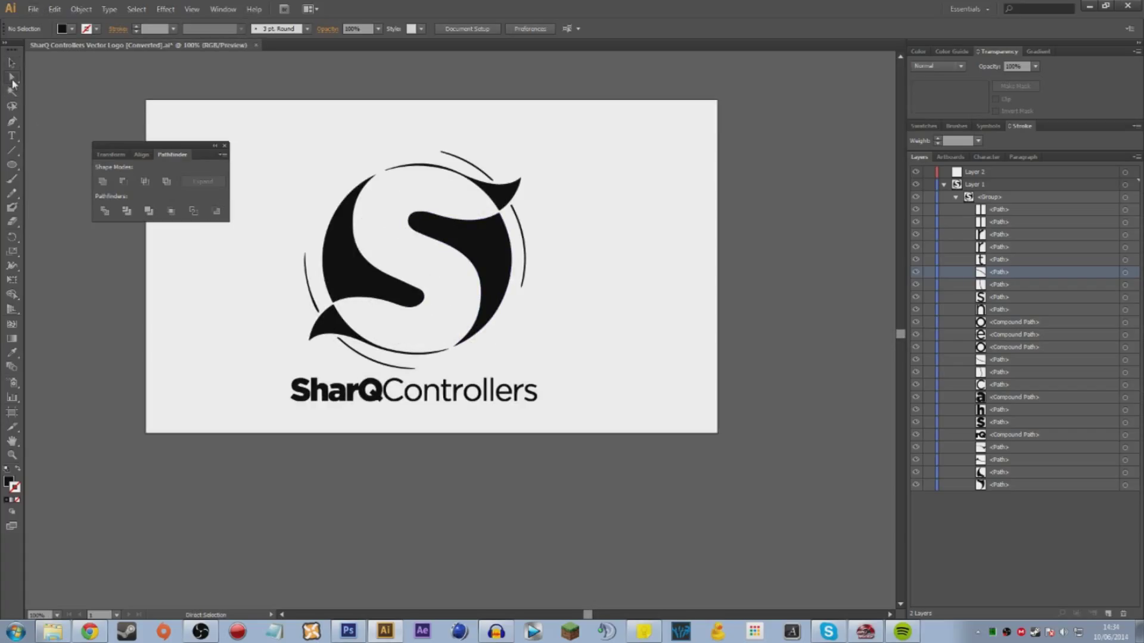
click(417, 225)
scroll(417, 225, up, 5)
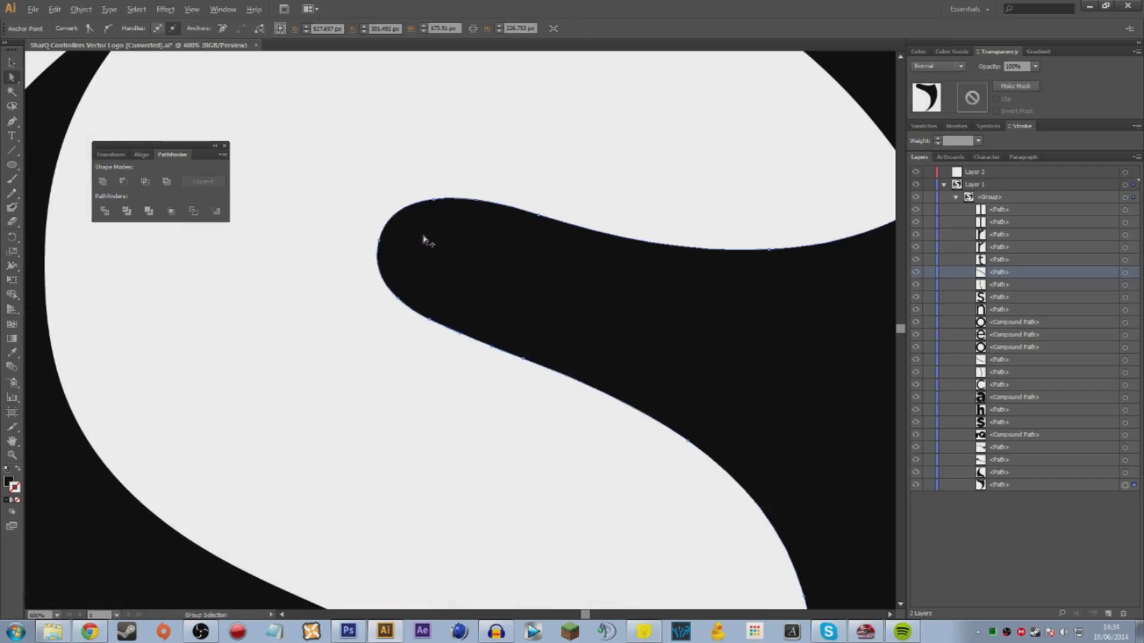
click(379, 242)
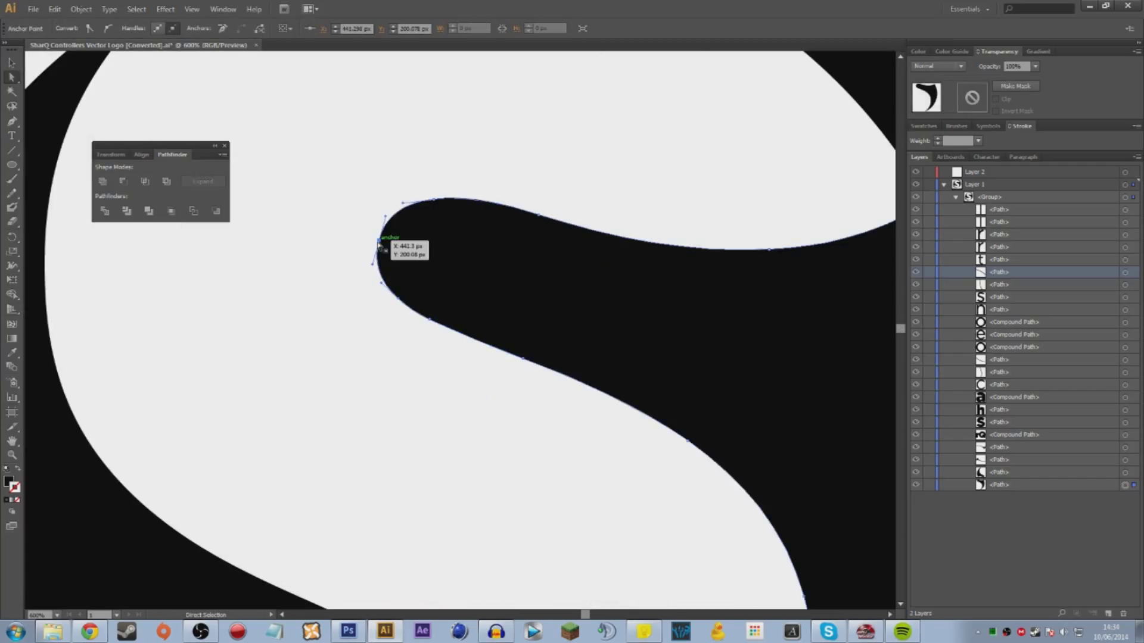
key(ctrl+shift+a)
drag(439, 209, 812, 159)
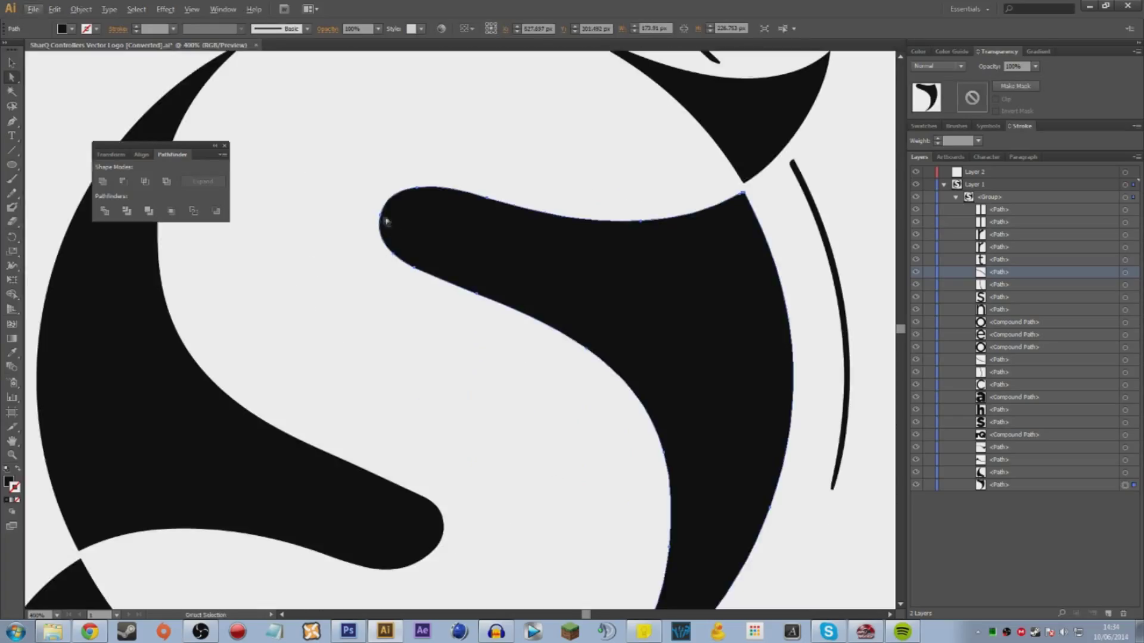
click(383, 221)
drag(383, 222, 371, 133)
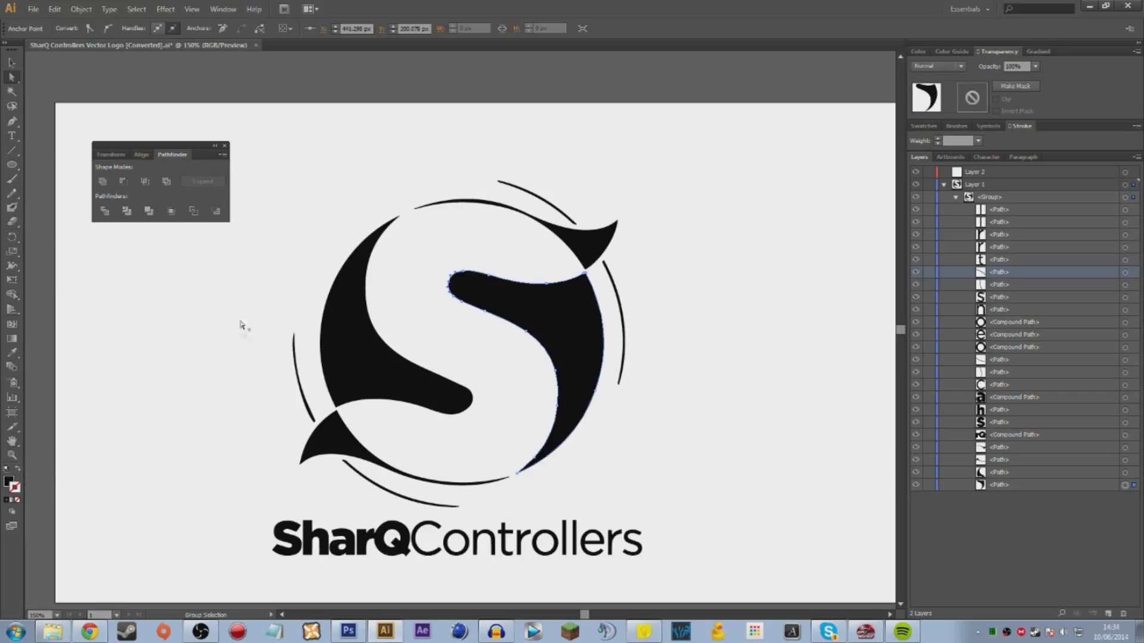
Select the whole logo to view the anchor points of all its paths, and deselect it.
scroll(245, 332, down, 1)
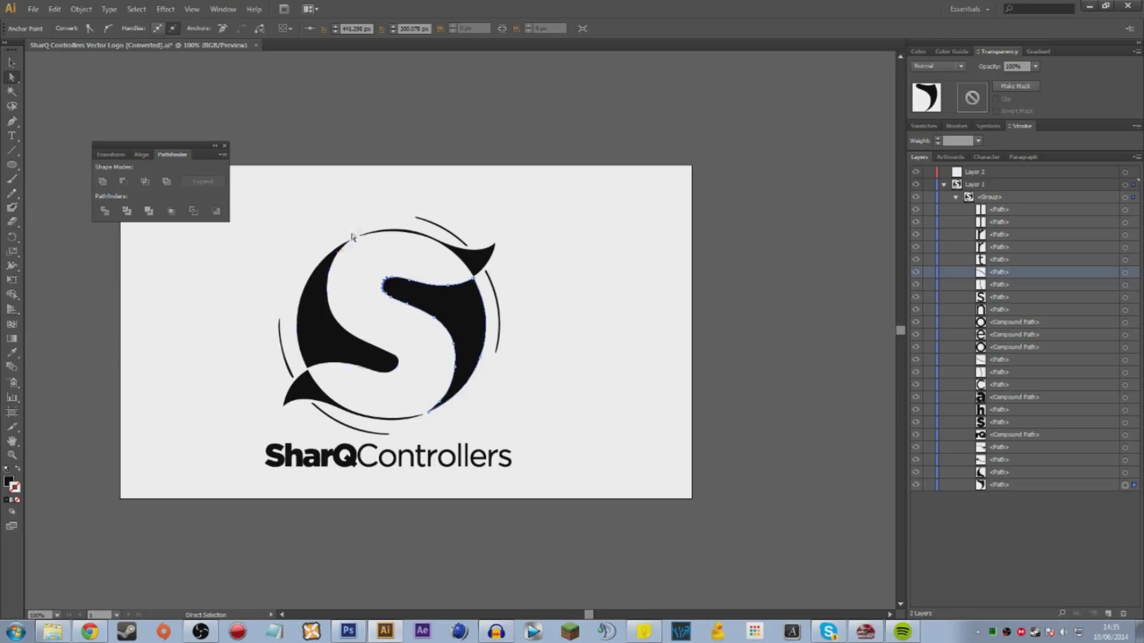
drag(579, 173, 213, 485)
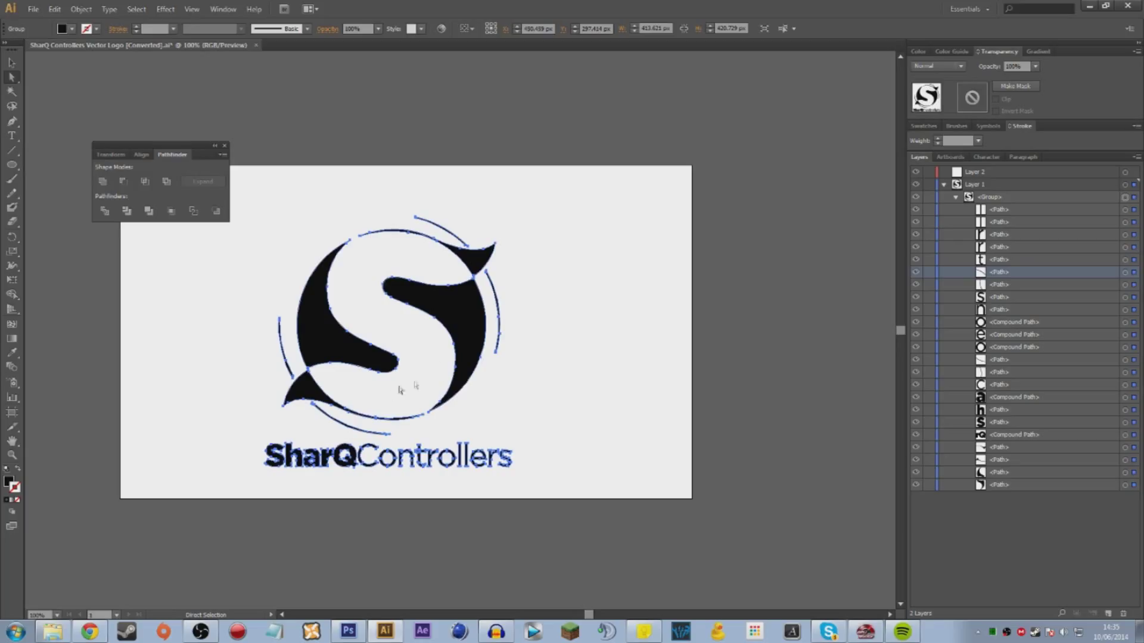
click(600, 306)
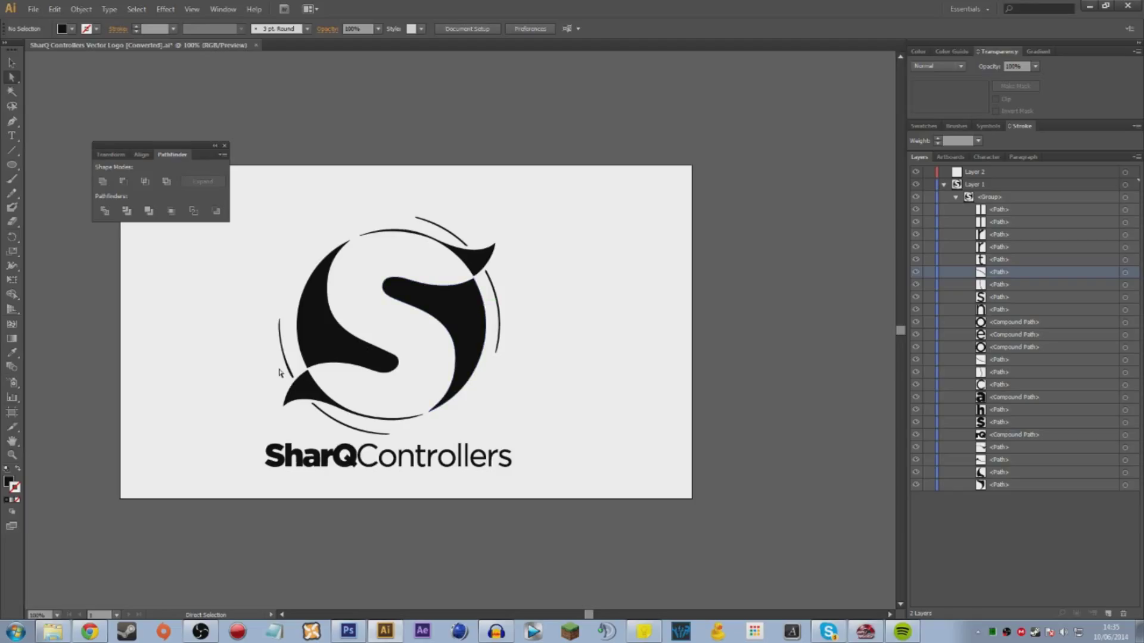
Delete the four thin outer arcs around the emblem and the SharQControllers lettering below it.
click(351, 426)
key(Delete)
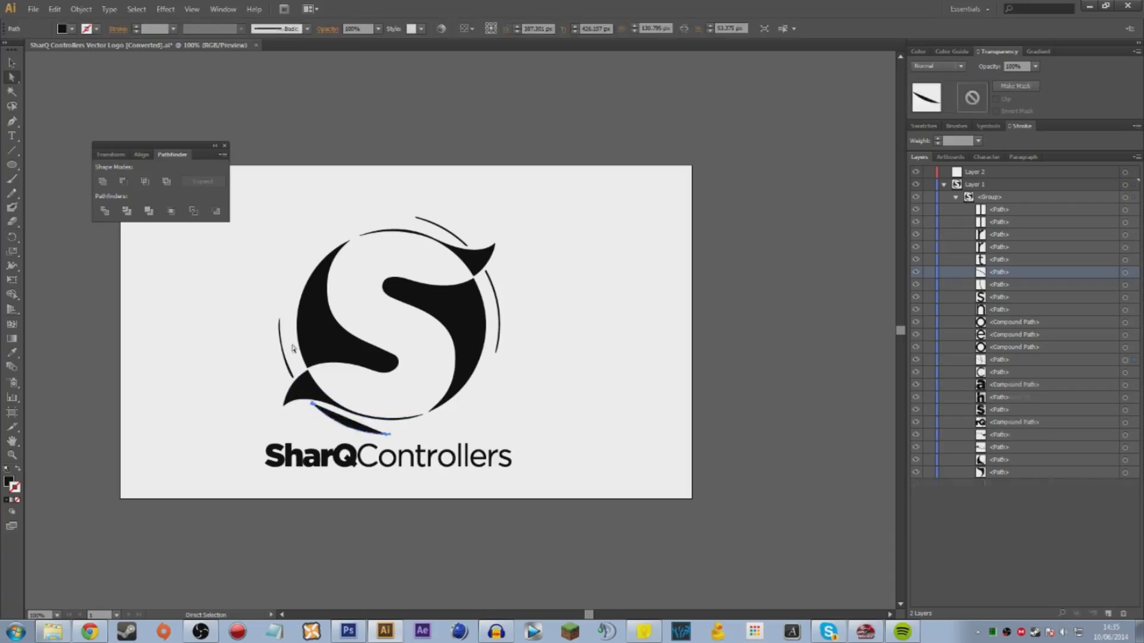
click(279, 333)
key(Delete)
click(454, 237)
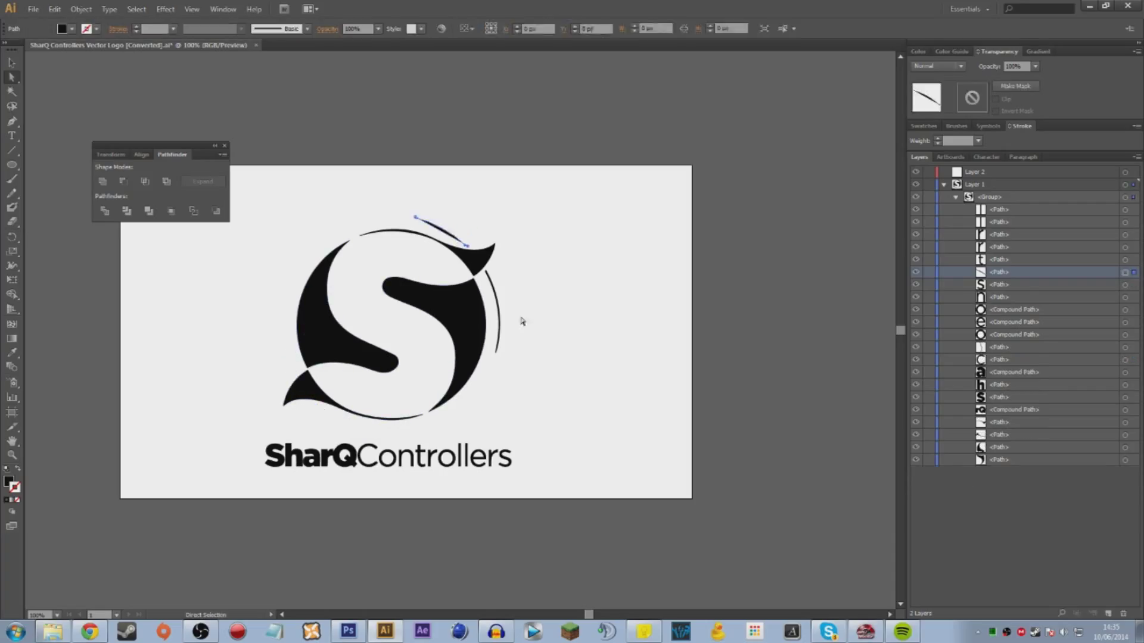
key(Delete)
click(499, 322)
key(Delete)
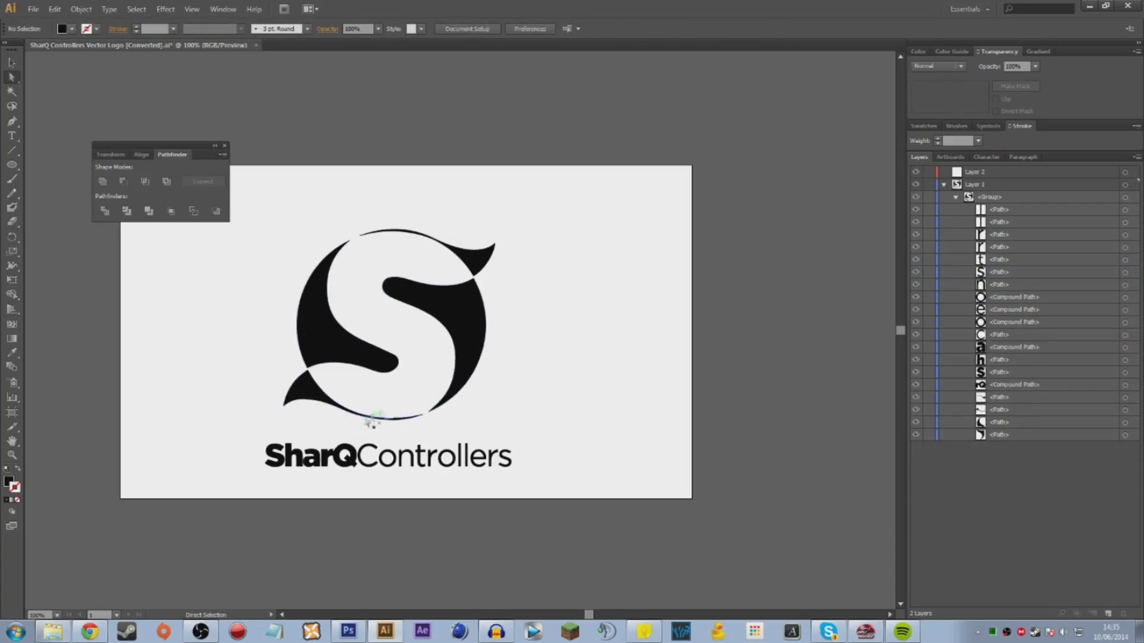
drag(225, 439, 556, 529)
key(Delete)
Enlarge the remaining S emblem proportionally to nearly fill the artboard's height, centre it on the artboard and deselect it.
drag(255, 215, 618, 477)
key(v)
drag(448, 312, 416, 274)
drag(463, 382, 566, 474)
click(459, 462)
scroll(402, 477, up, 1)
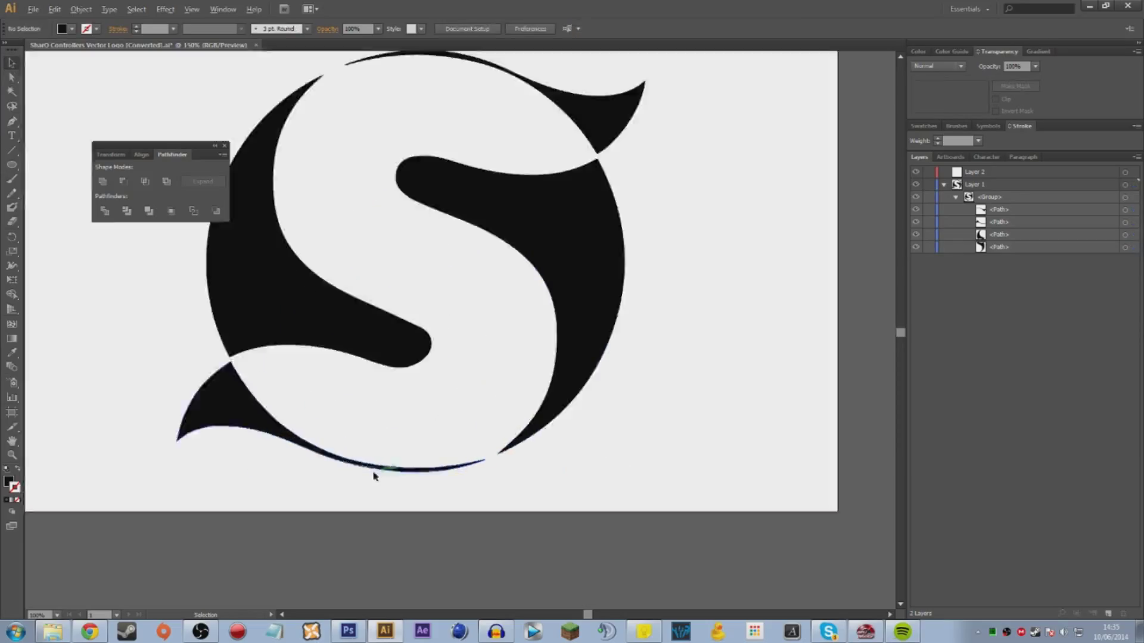
scroll(184, 460, down, 1)
scroll(369, 143, up, 1)
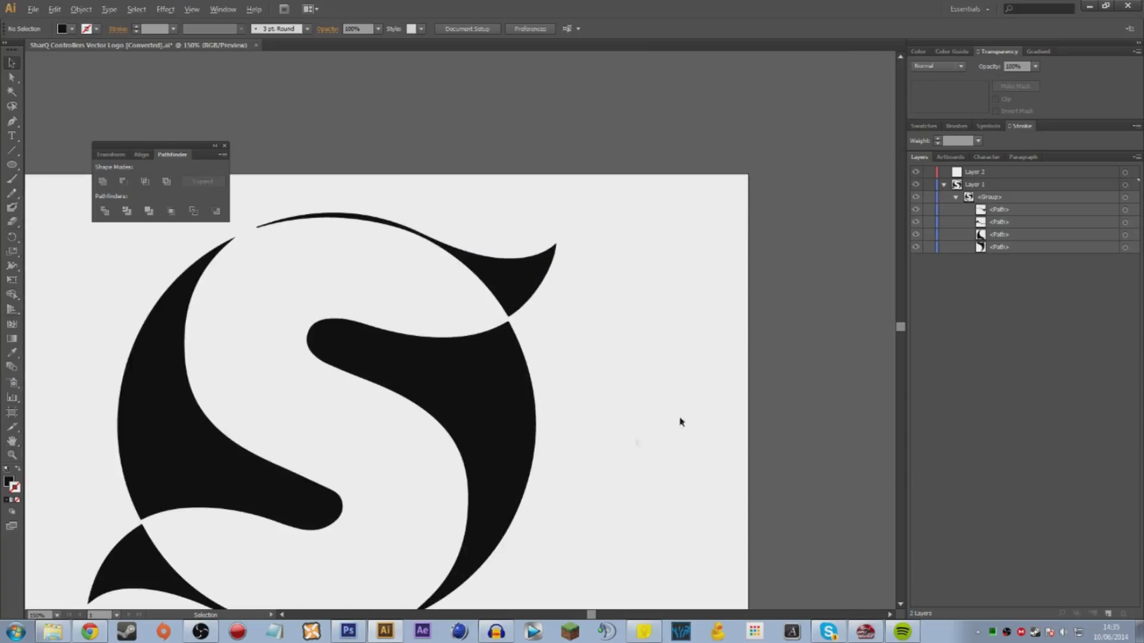
scroll(631, 457, down, 1)
scroll(509, 357, down, 1)
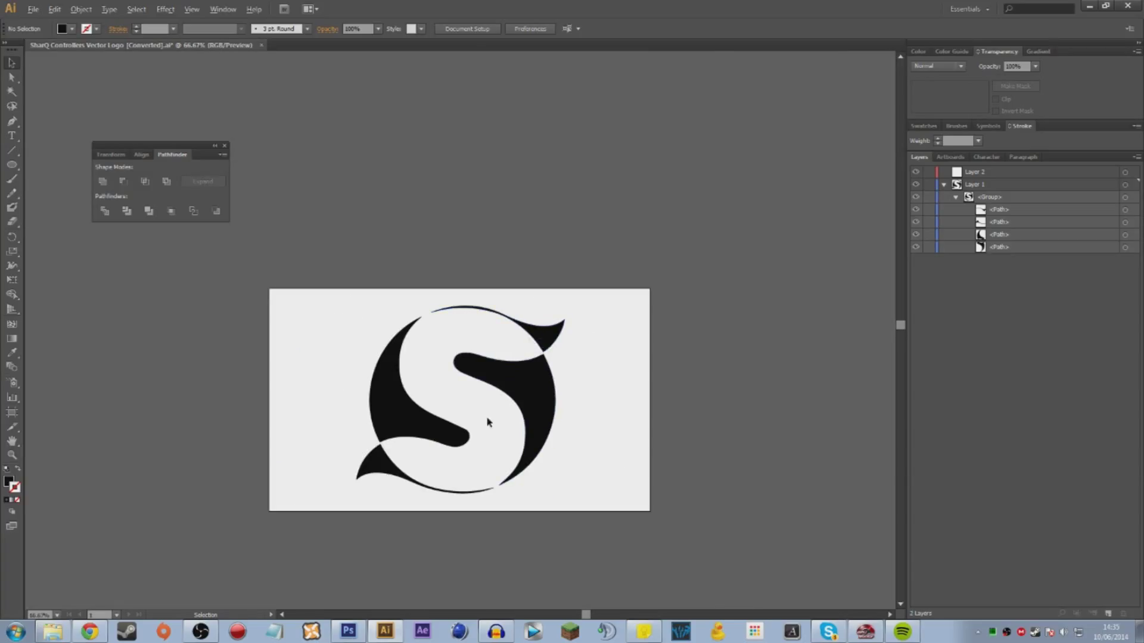
Save the document to the Desktop as SharQ Controllers Vector Logo [Converted] in Adobe Illustrator (*.AI) format.
click(33, 9)
click(57, 124)
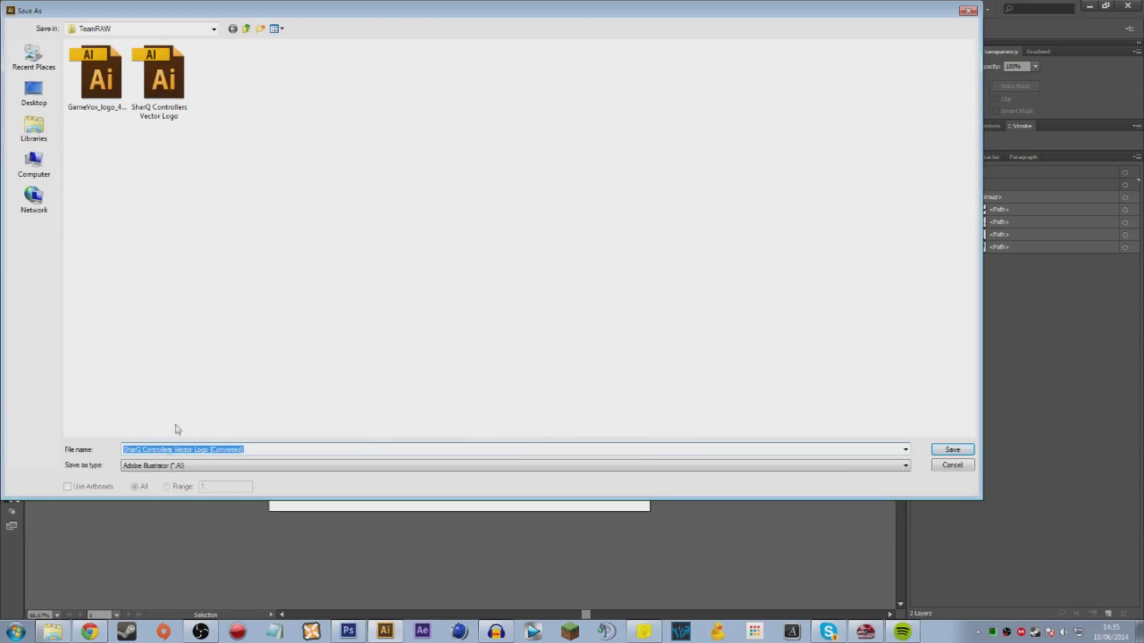
click(186, 466)
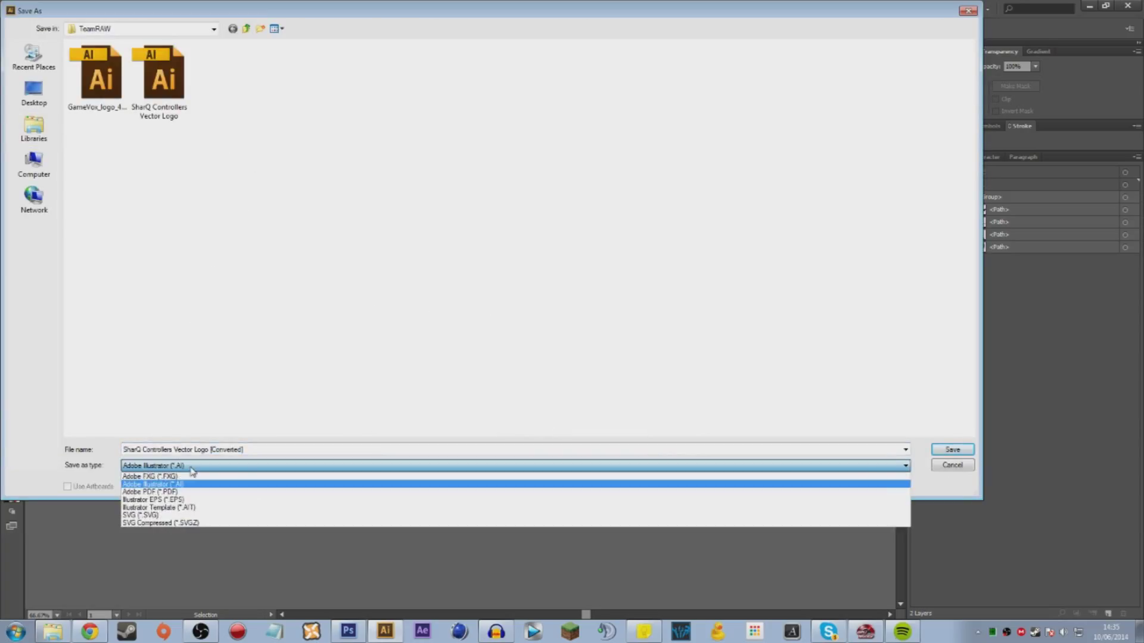
click(405, 414)
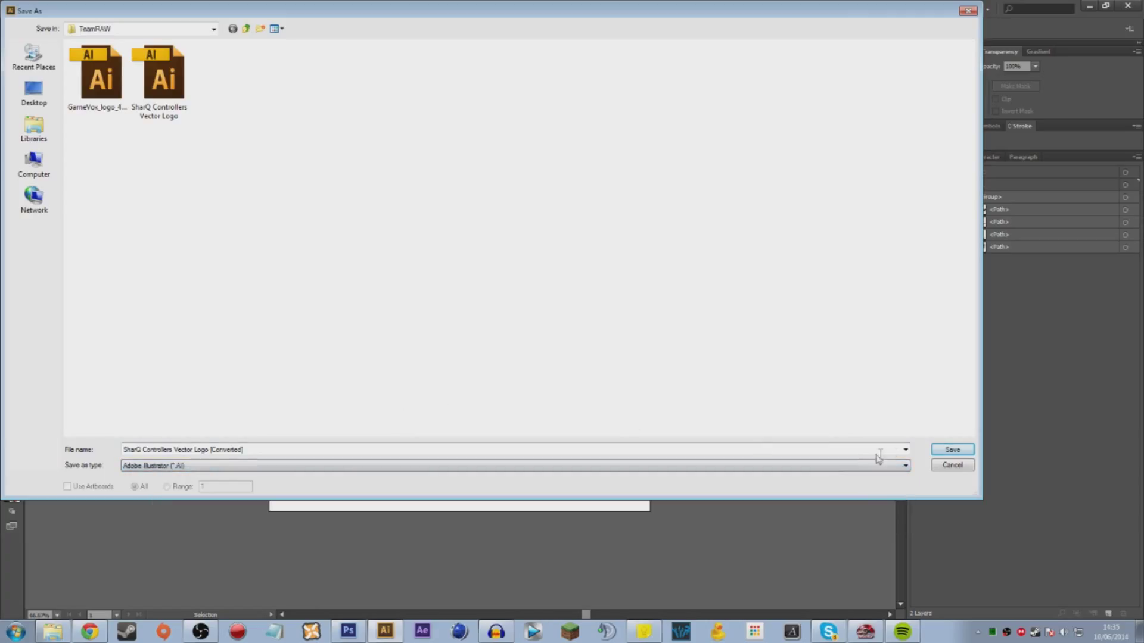
click(943, 452)
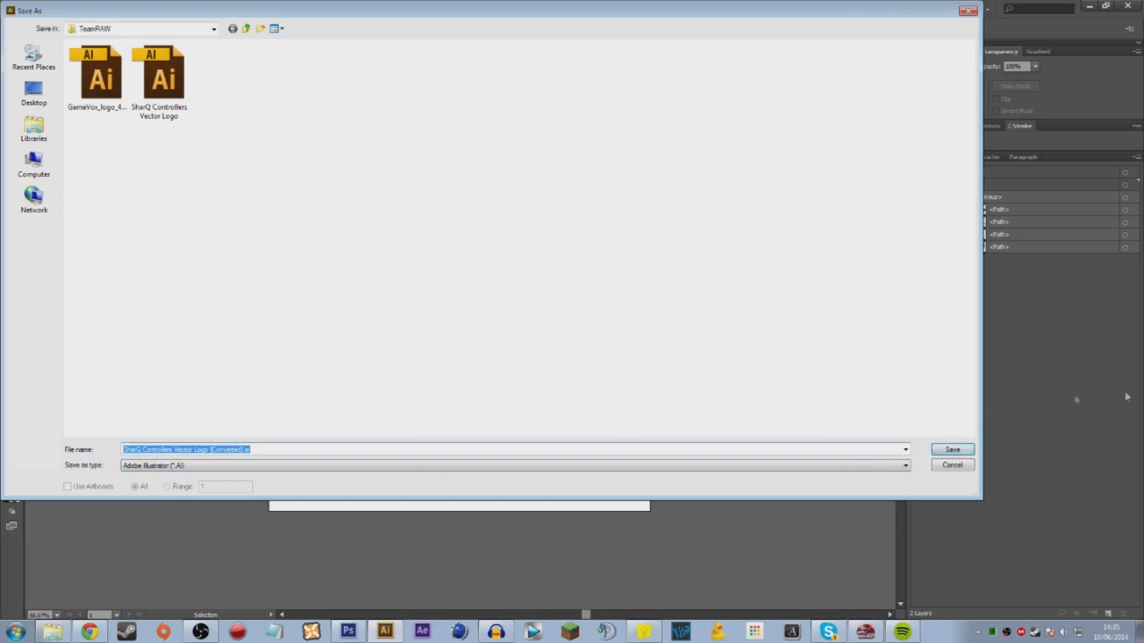
click(34, 92)
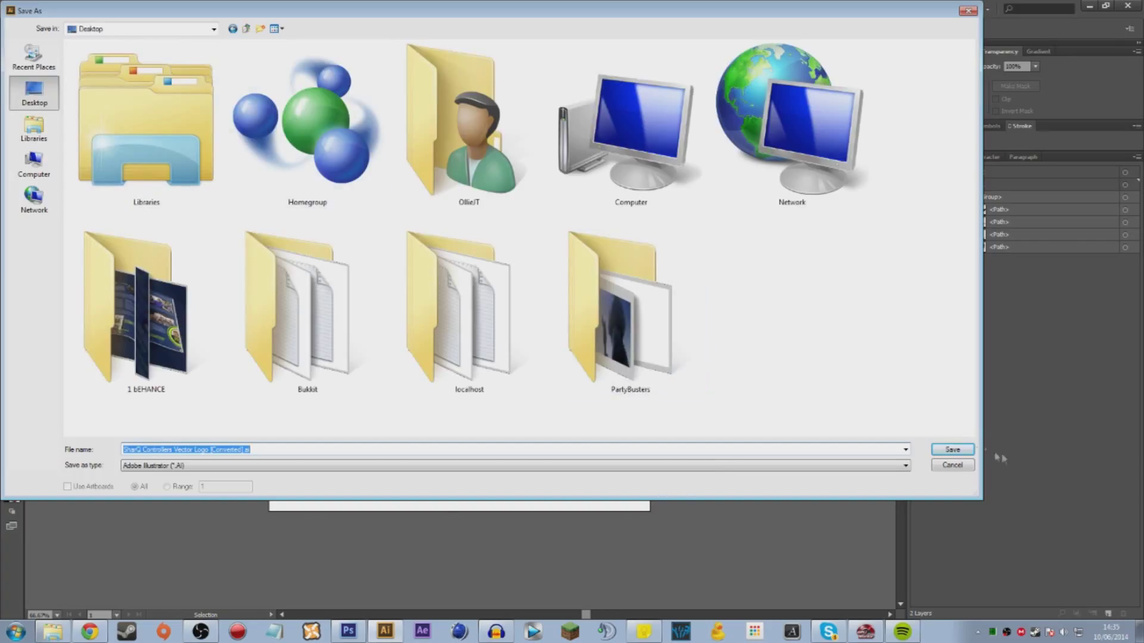
click(952, 450)
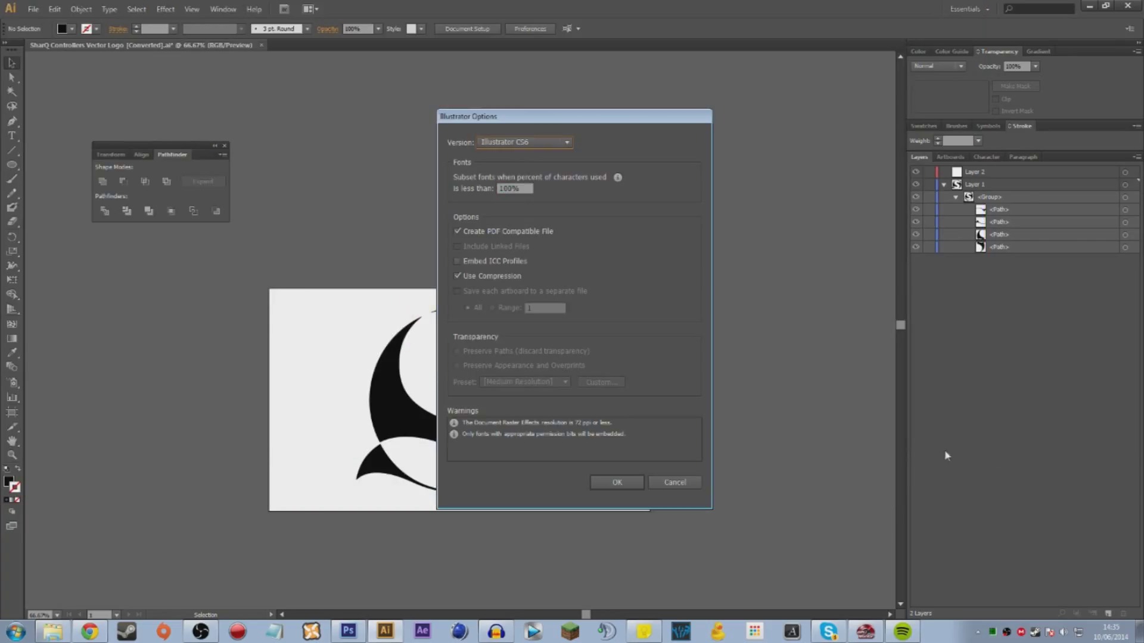
Set the saved file's version to Illustrator 8 and accept saving in the older format.
click(527, 141)
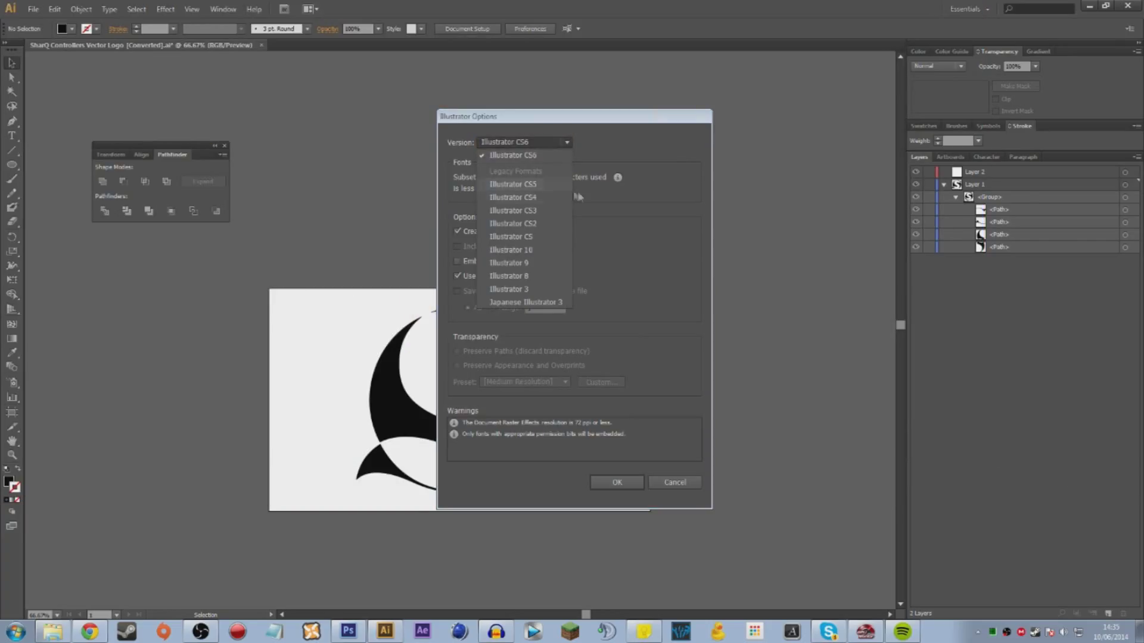
click(529, 276)
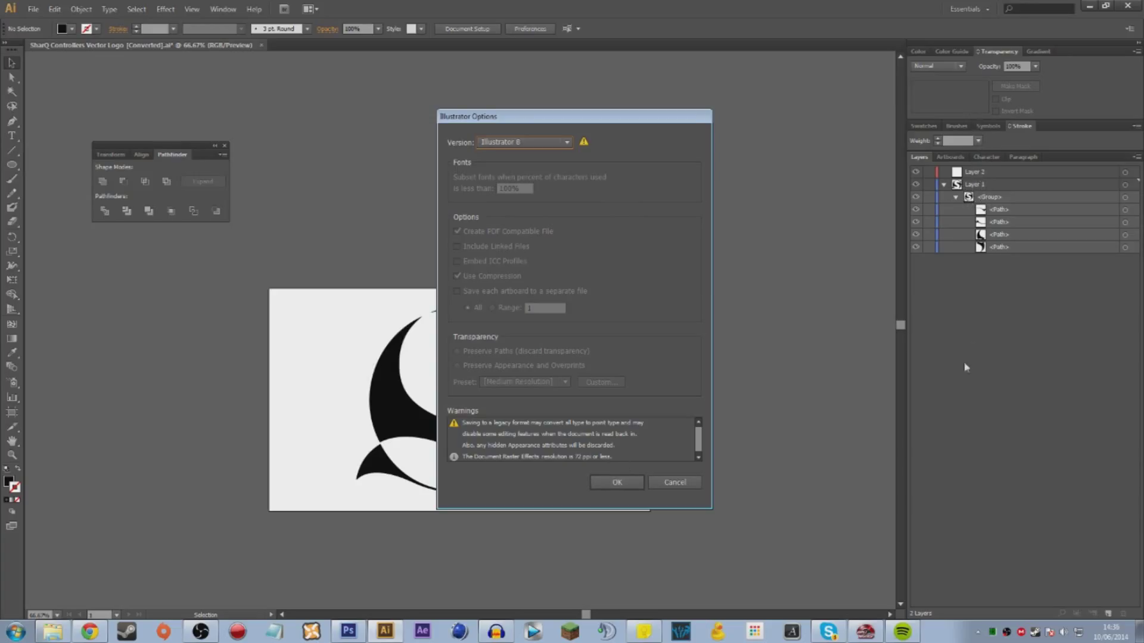
click(617, 482)
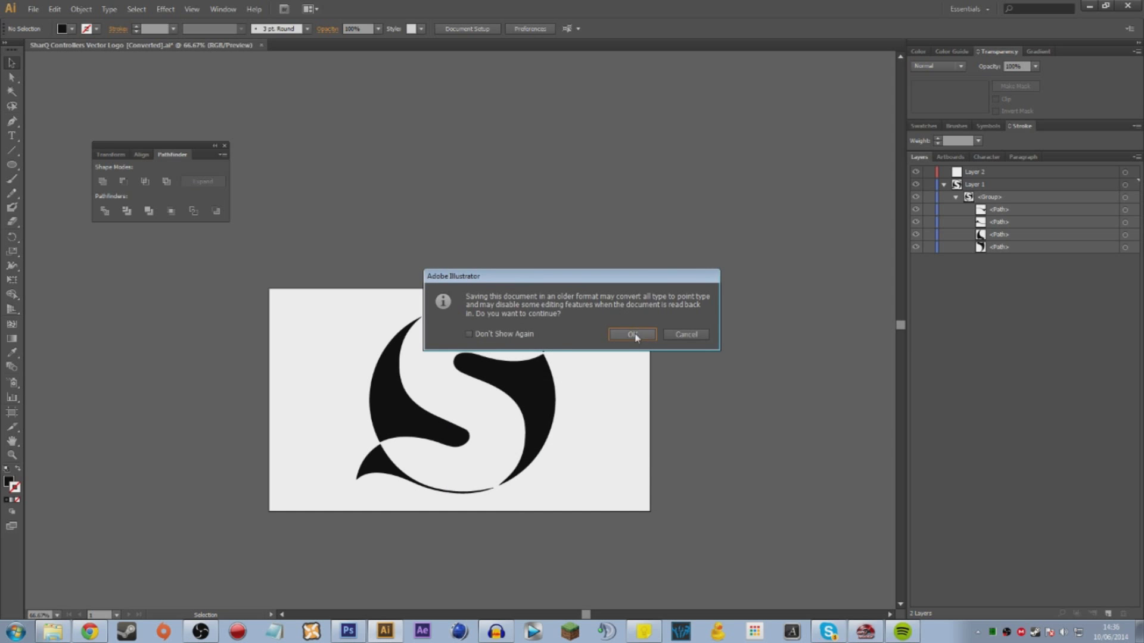
click(635, 333)
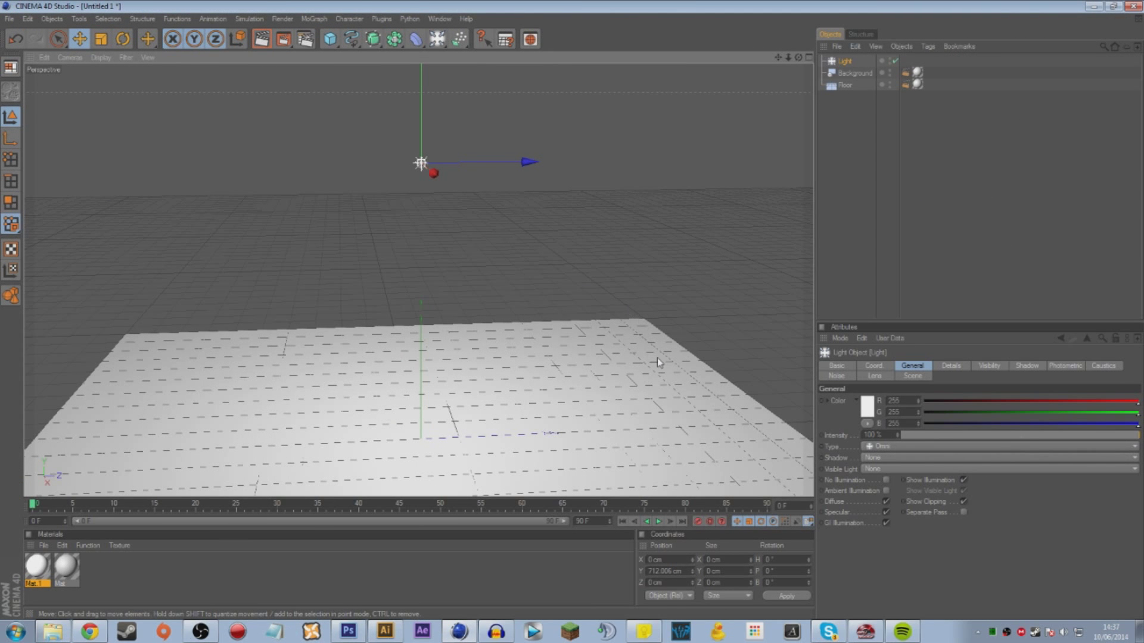
In CINEMA 4D, open the SharQ Controllers logo file from the Desktop and accept the Adobe Illustrator import settings in centimetres.
click(10, 18)
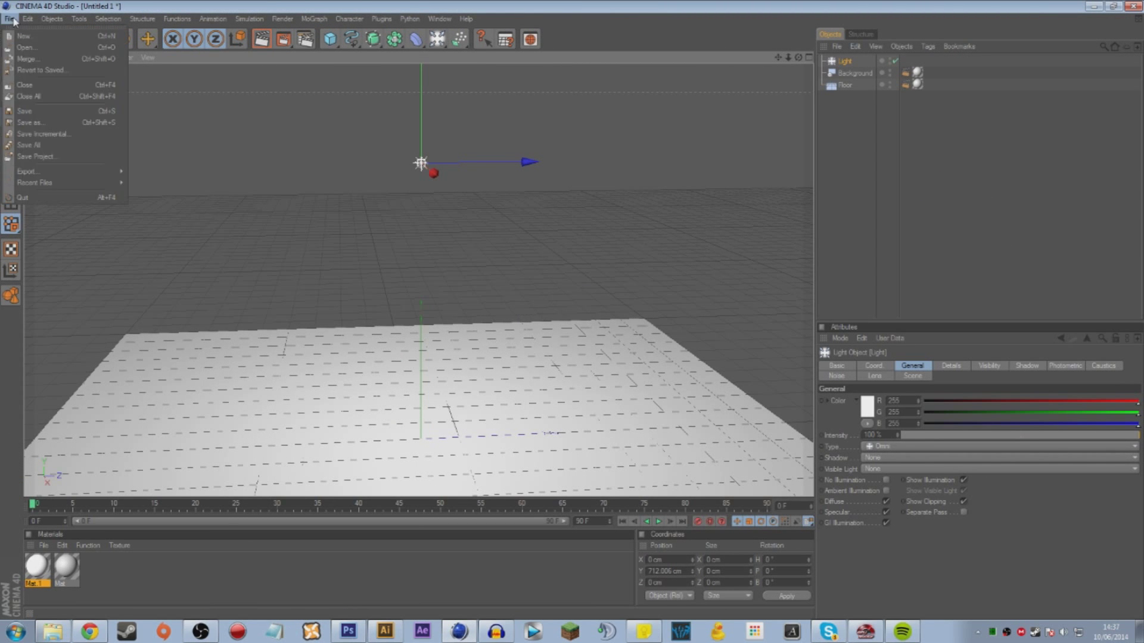
click(25, 59)
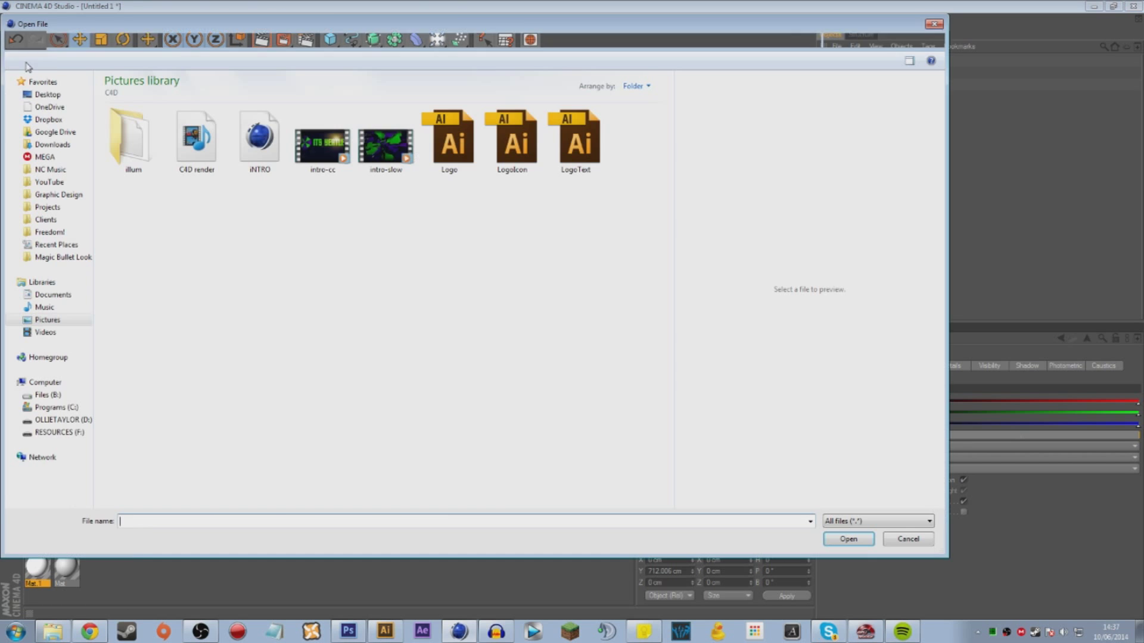
click(57, 94)
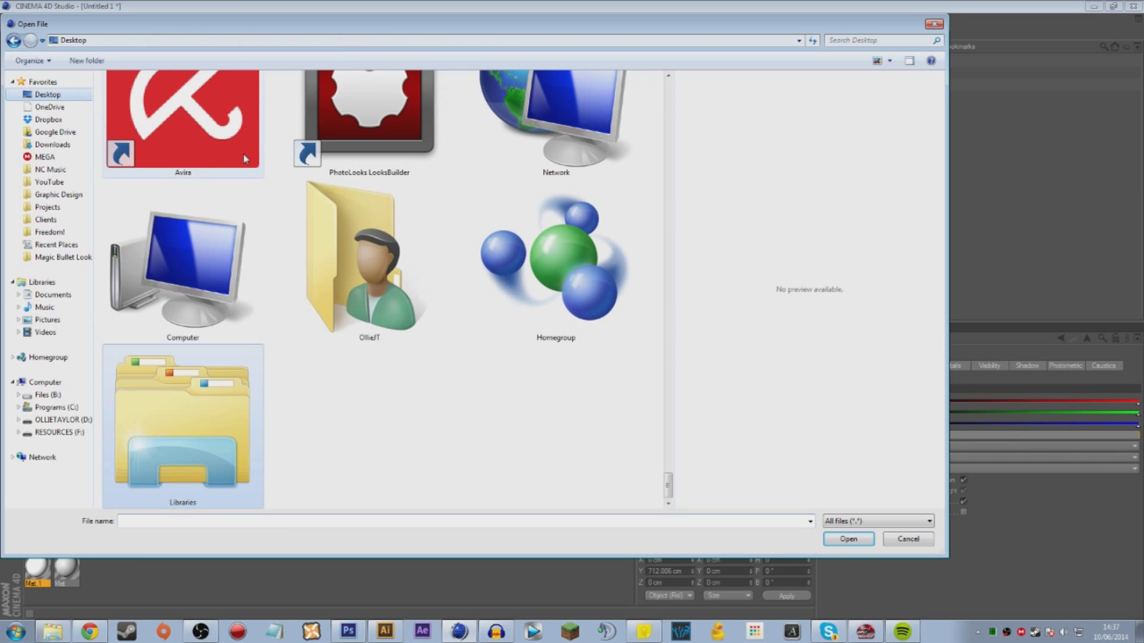
scroll(369, 250, down, 5)
scroll(375, 238, down, 10)
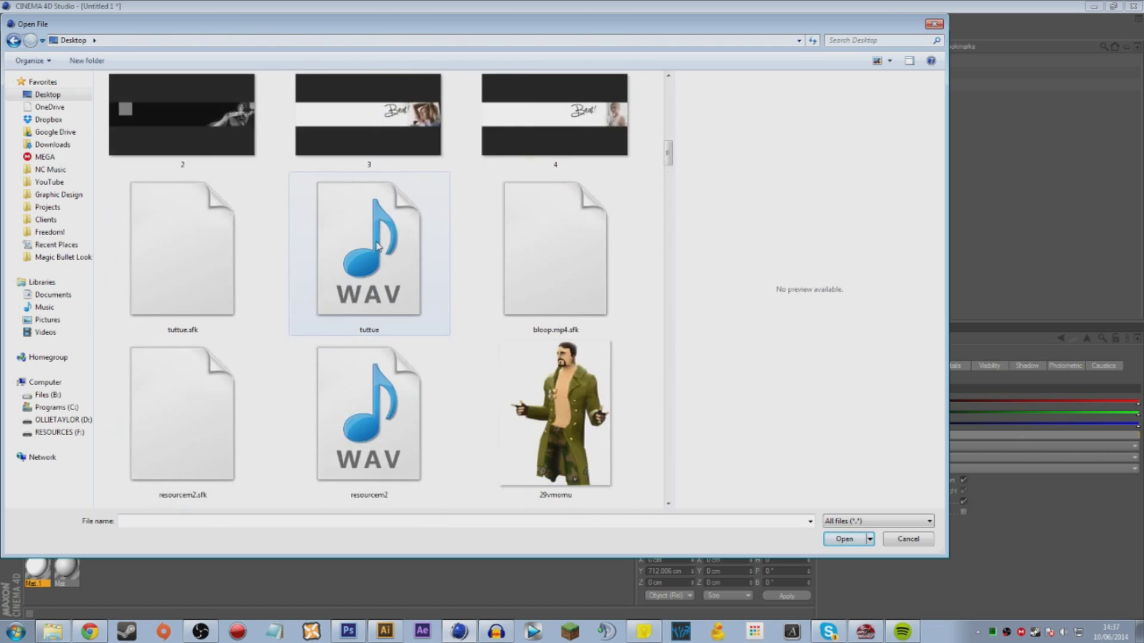
double_click(166, 140)
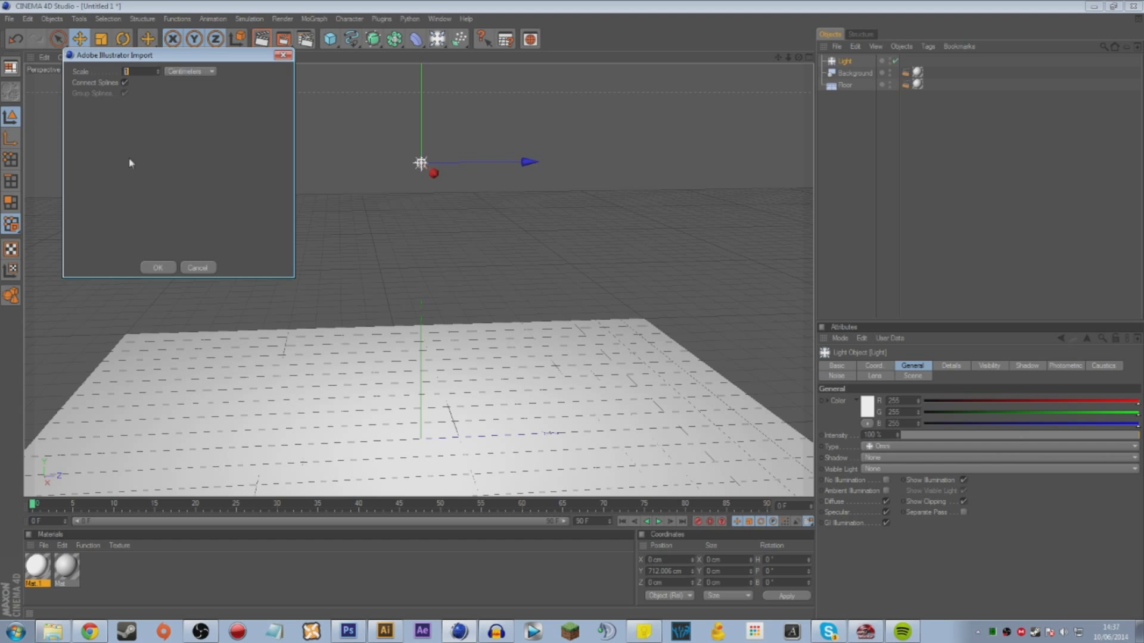
click(153, 268)
Take Path 1 to Path 4 out of the imported logo null and move them together to about X 54 cm, Y 329 cm.
alt+drag(532, 218, 792, 260)
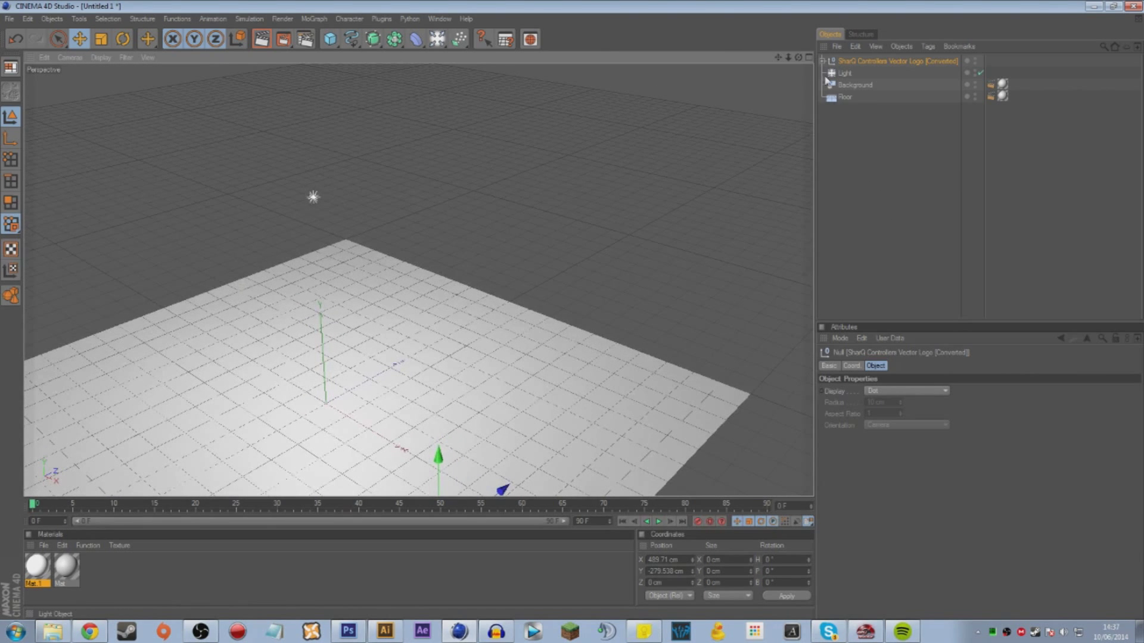
click(822, 60)
drag(860, 82, 858, 108)
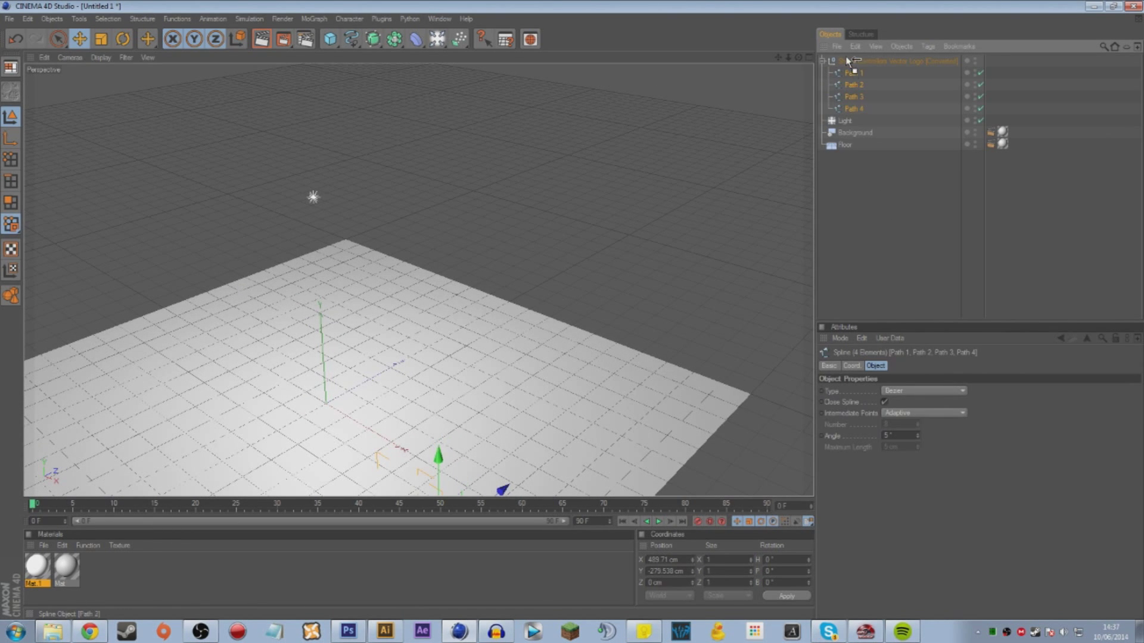
drag(849, 56, 848, 58)
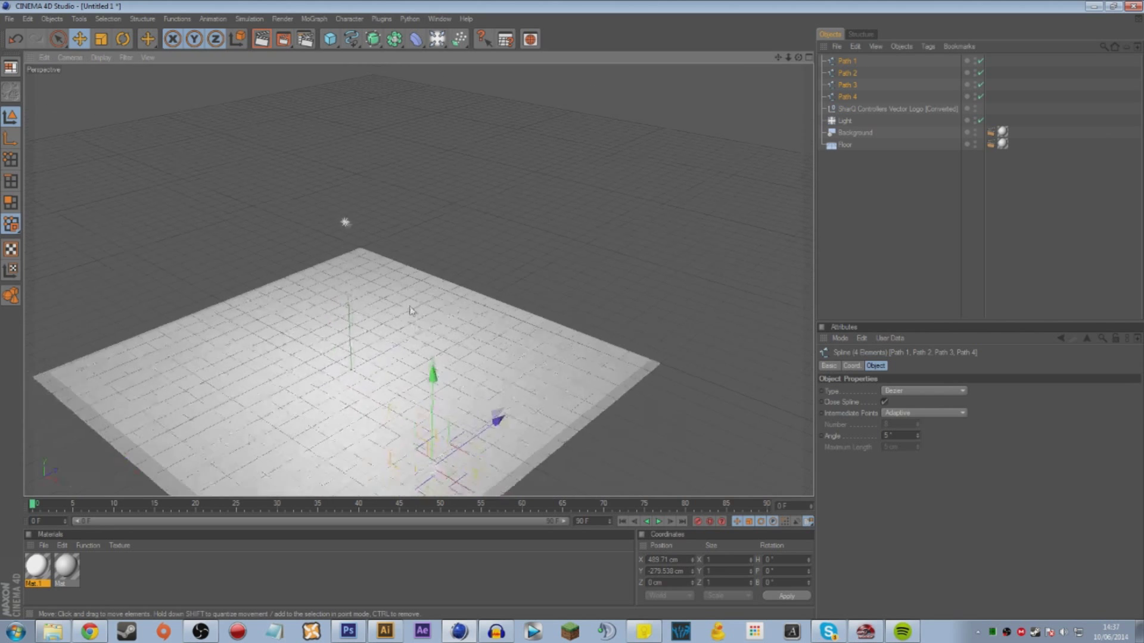
drag(446, 321, 432, 205)
drag(539, 328, 423, 285)
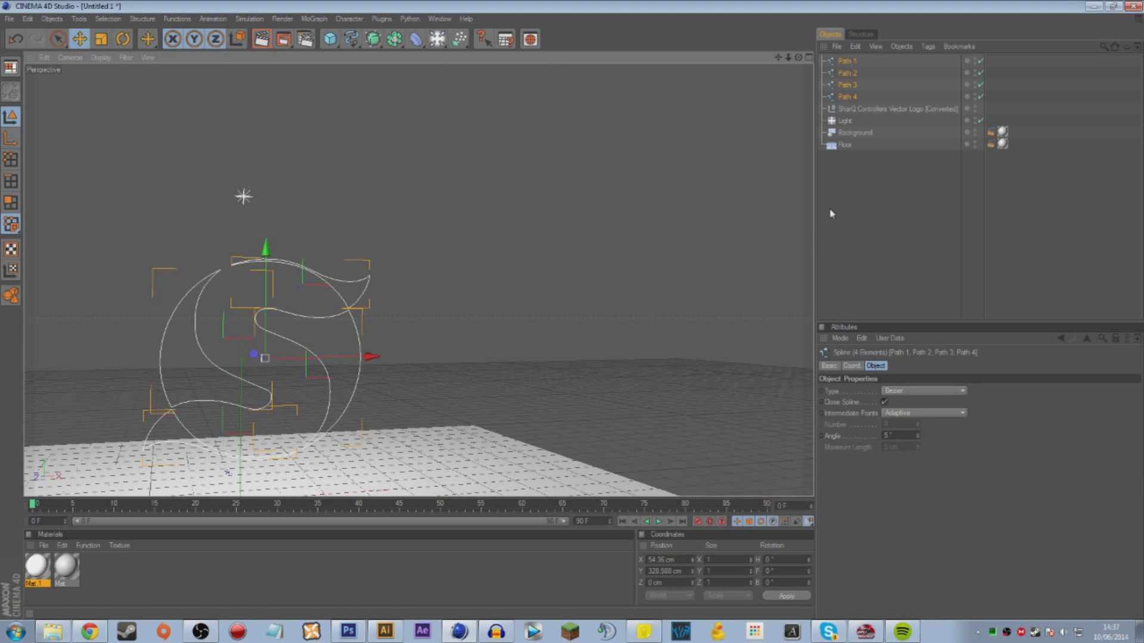
Try moving the Path 1 spline separately from the other emblem paths and undo the move.
click(857, 97)
click(844, 73)
click(846, 63)
key(ctrl+z)
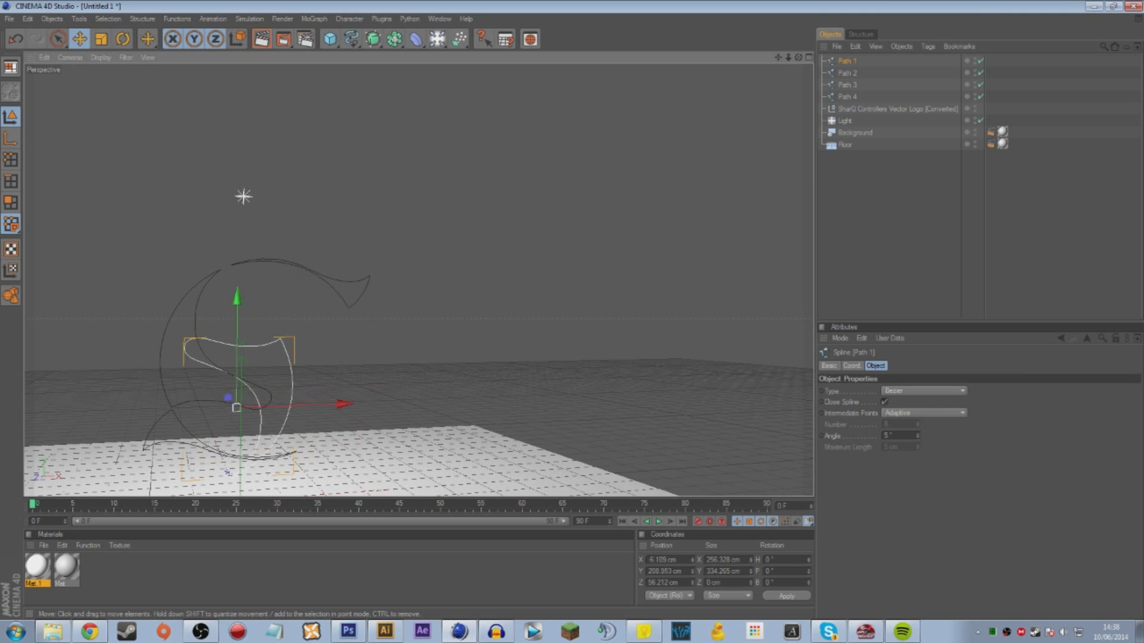
Add an Extrude NURBS object and duplicate it until there is one for each of the four paths.
drag(777, 58, 612, 233)
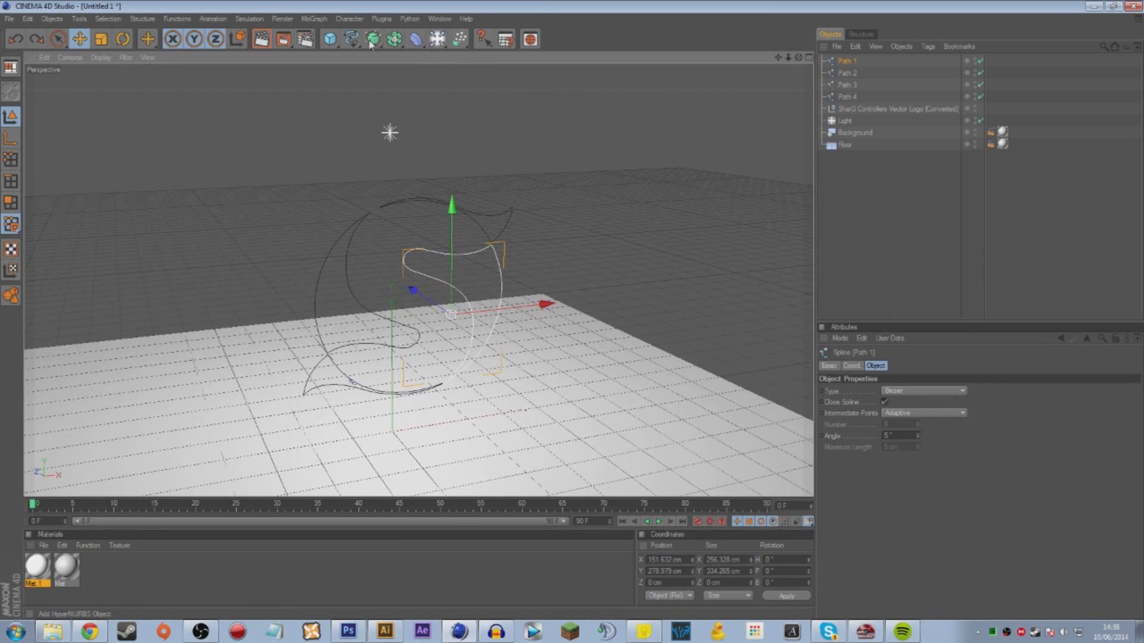
drag(370, 44, 505, 46)
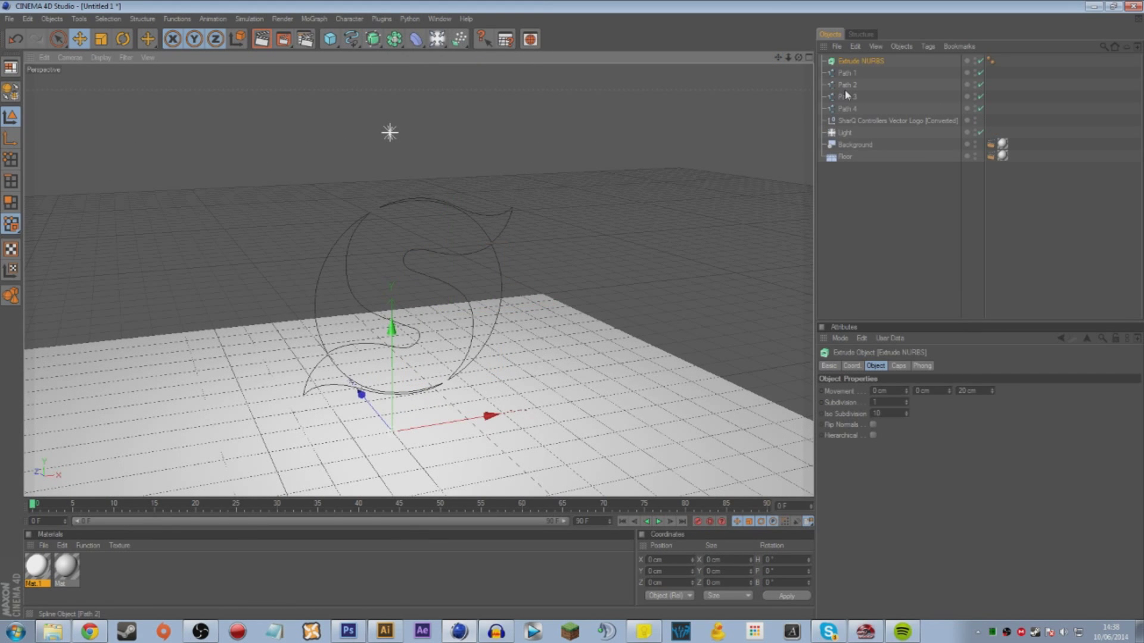
key(ctrl+c)
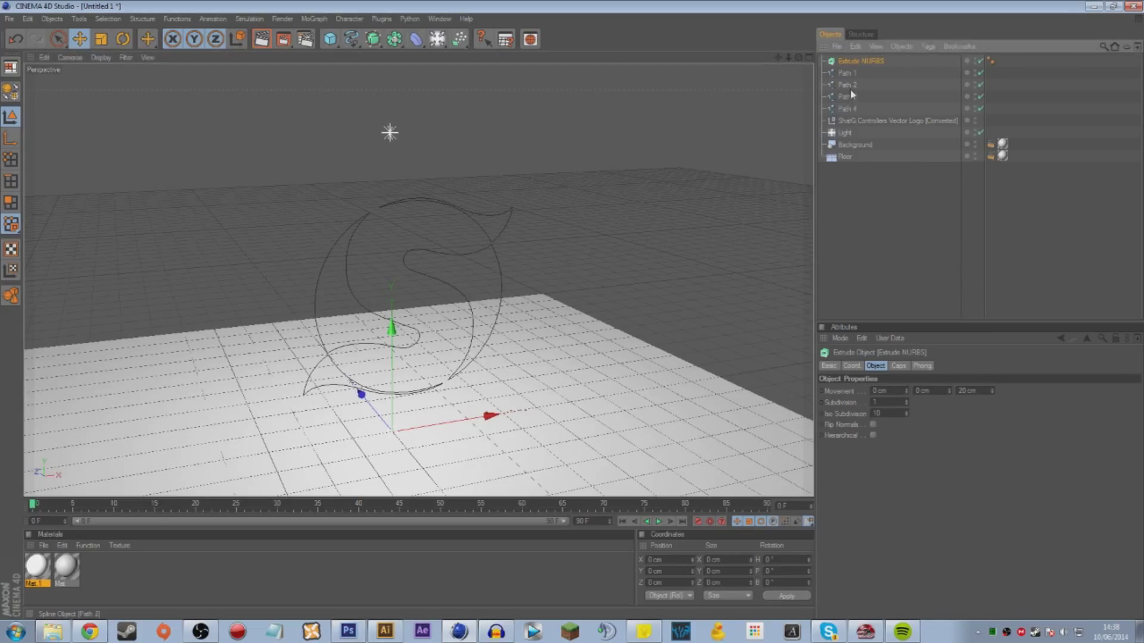
key(ctrl+v)
key(ctrl+v)
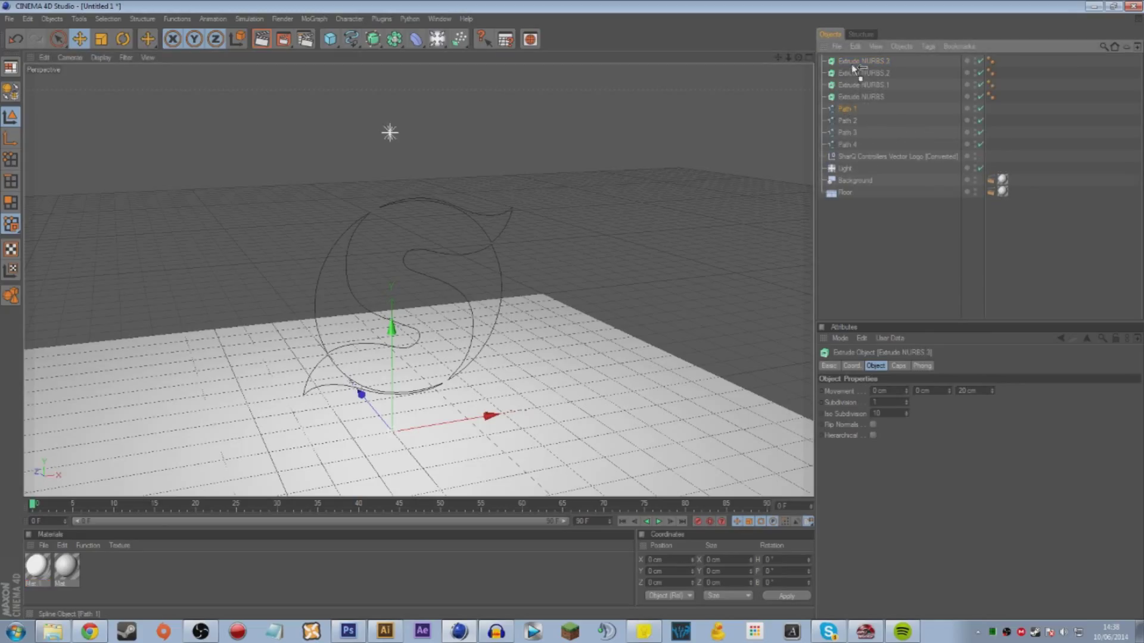
Nest each of the four paths under its own Extrude NURBS object and collapse the hierarchies.
drag(853, 67, 858, 61)
mouse_move(848, 122)
mouse_down()
mouse_move(858, 85)
mouse_move(851, 133)
mouse_up()
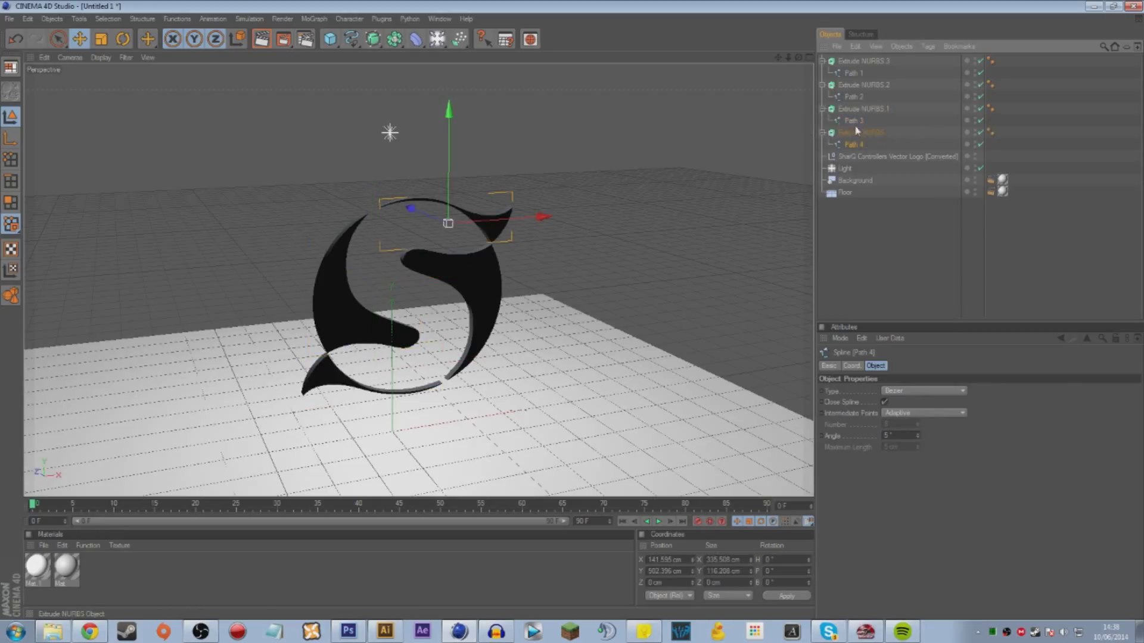
click(824, 132)
click(823, 109)
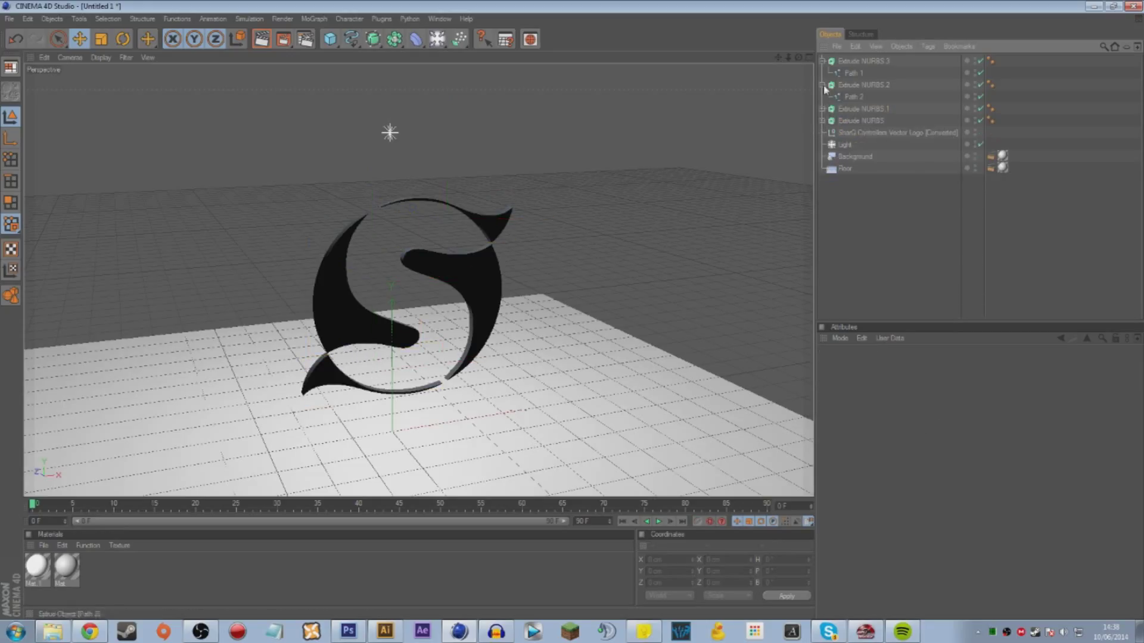
click(822, 61)
Select all four Extrude NURBS objects and set their extrusion depth along Z to 60 cm.
click(850, 61)
shift+click(857, 85)
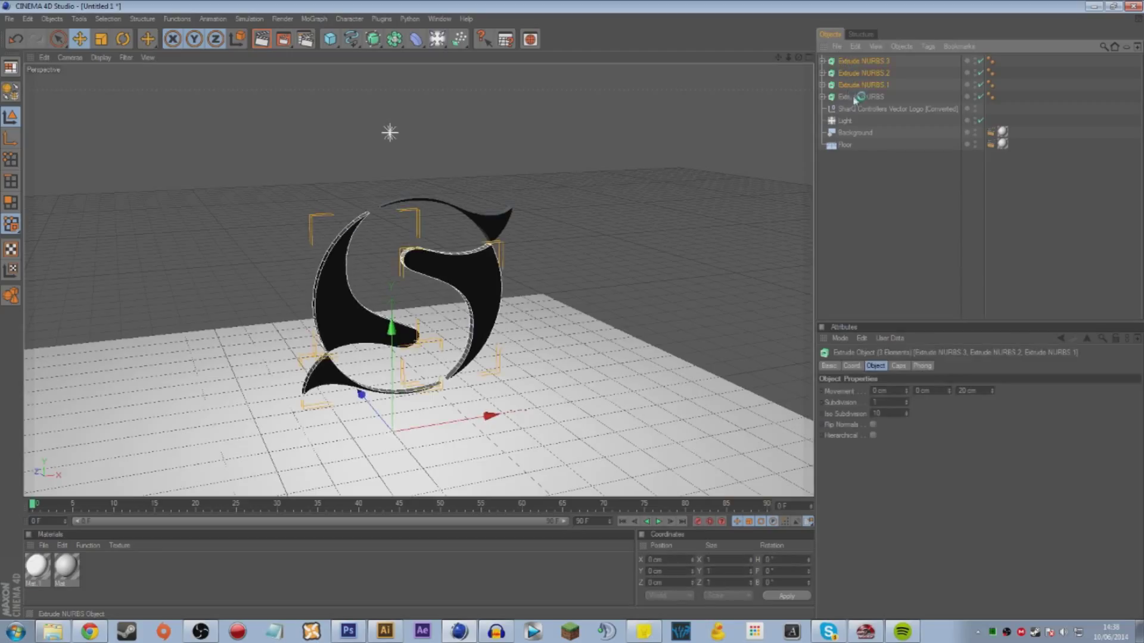
click(972, 391)
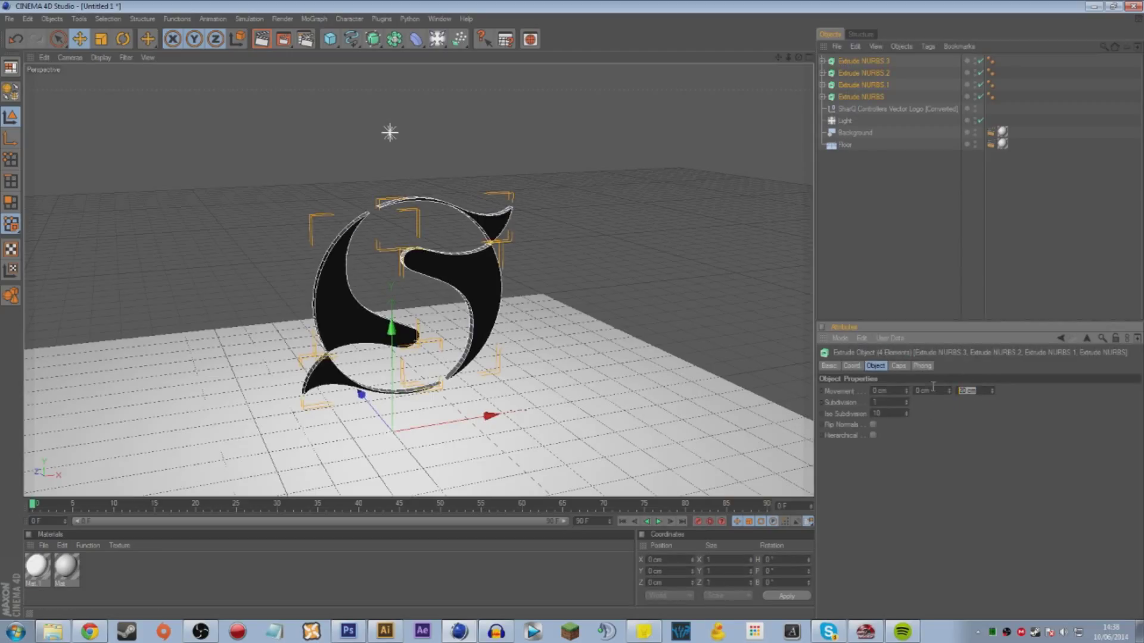
text(60)
key(Return)
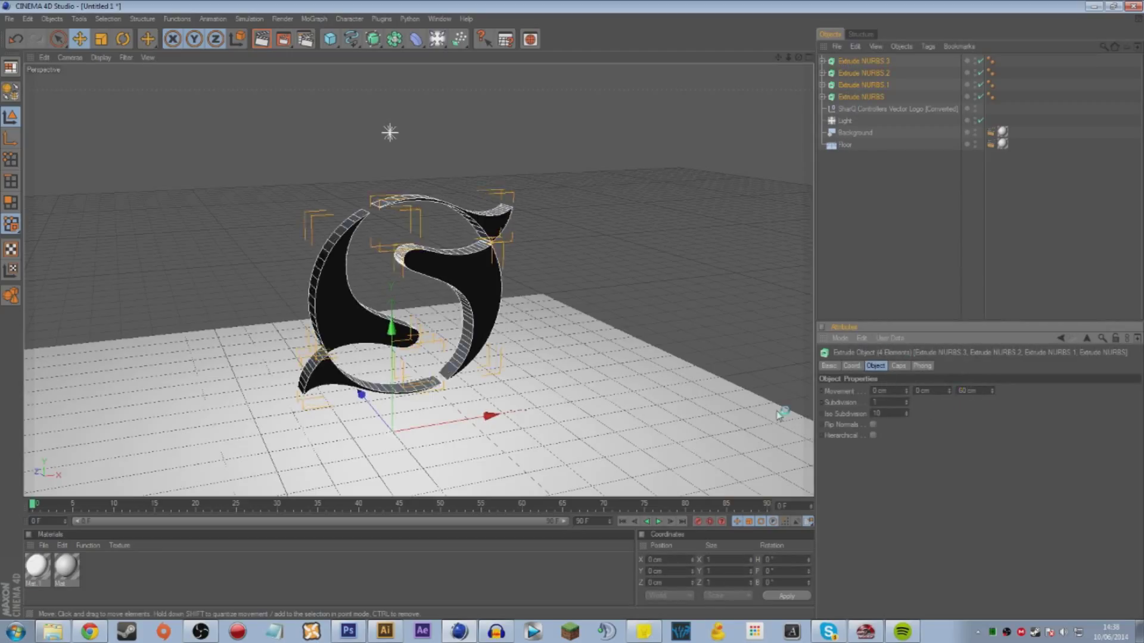
Set both the start and end caps of the four Extrude NURBS objects to Fillet Cap.
click(898, 365)
click(906, 391)
click(888, 444)
click(894, 424)
click(884, 470)
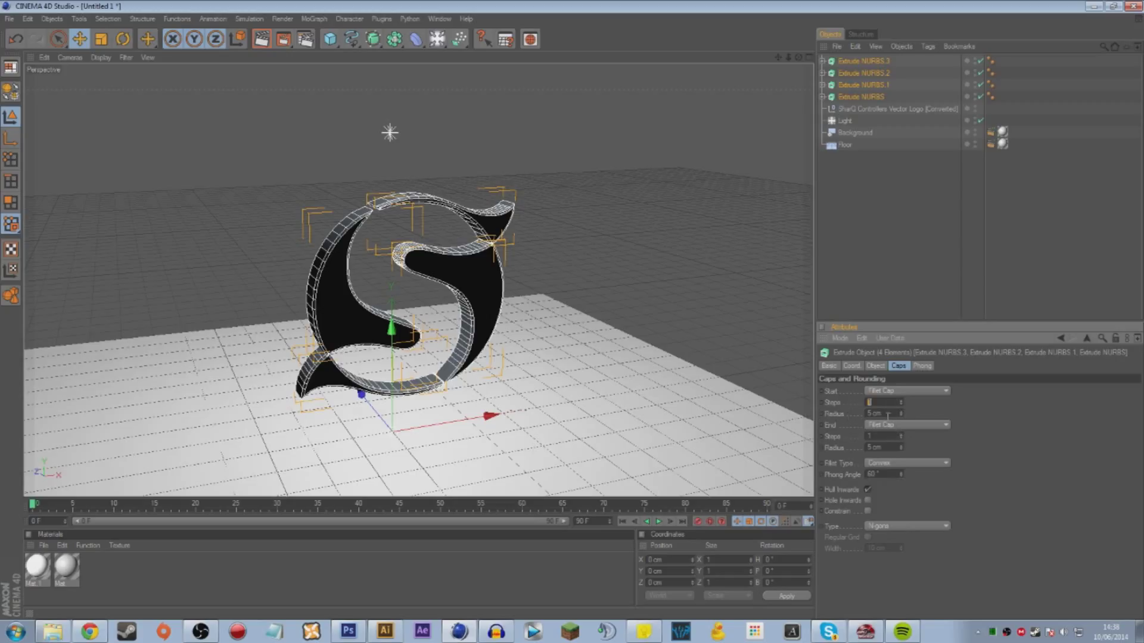
Give the start and end fillet caps 10 steps and a radius of 3 cm.
text(1010)
key(Tab)
key(BackSpace)
key(BackSpace)
key(BackSpace)
key(BackSpace)
text(3)
key(Return)
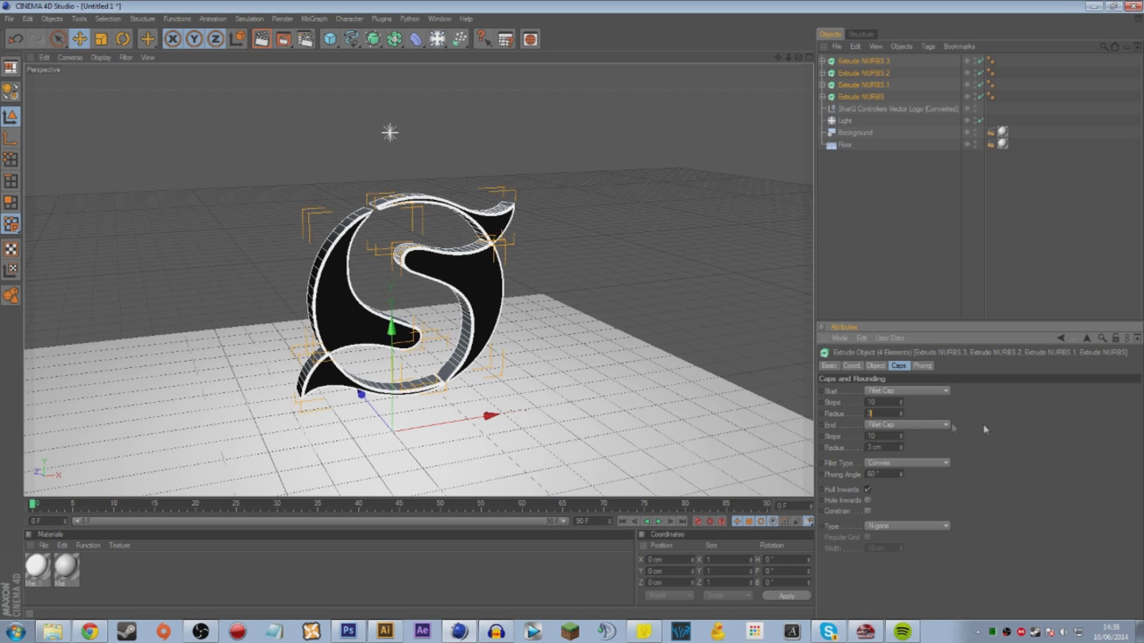
Apply the white Mat.1 material to all four Extrude NURBS objects of the emblem.
click(302, 206)
drag(302, 206, 250, 227)
drag(398, 492, 127, 558)
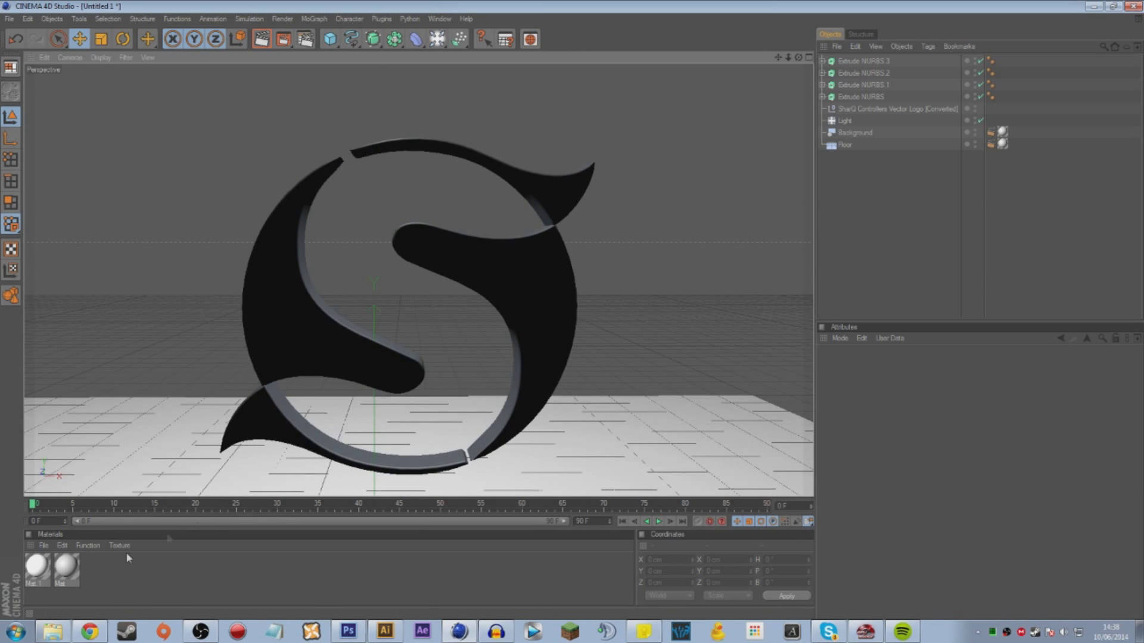
drag(43, 575, 612, 233)
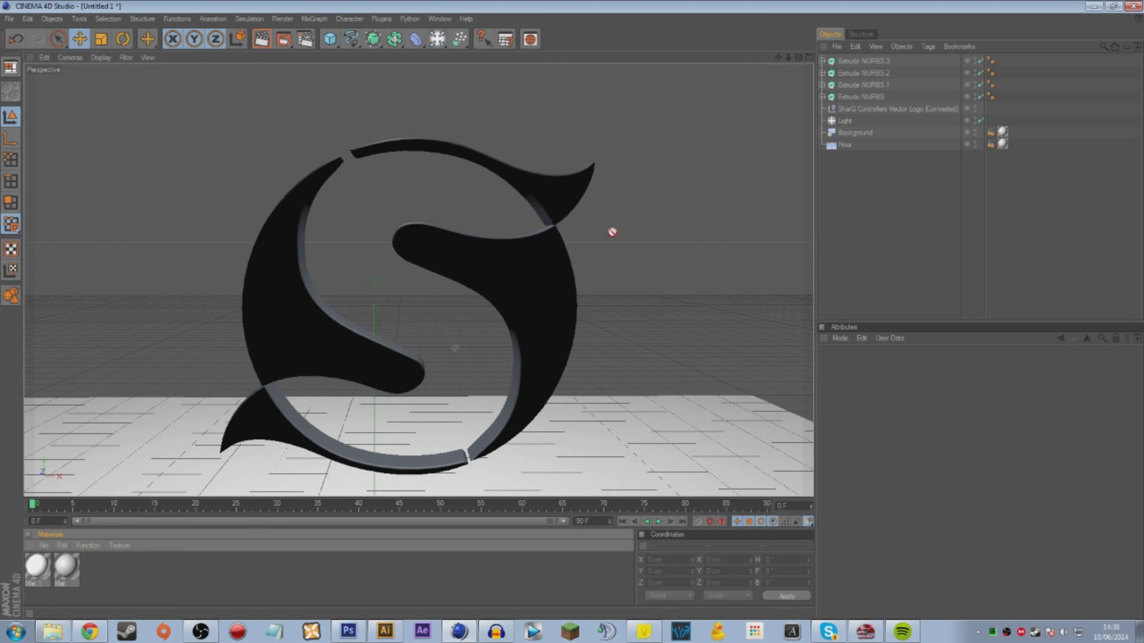
click(865, 97)
shift+click(864, 61)
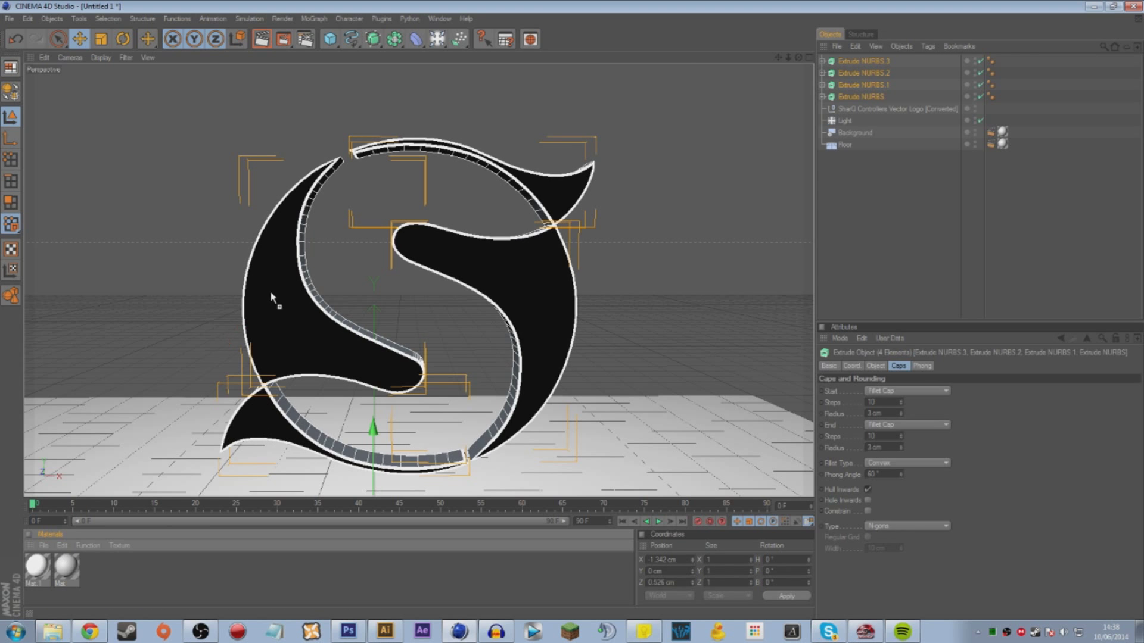
drag(270, 291, 270, 291)
Move the four extruded shapes along Z to about 57 cm and render the front view of the emblem in the Picture Viewer.
drag(668, 348, 677, 335)
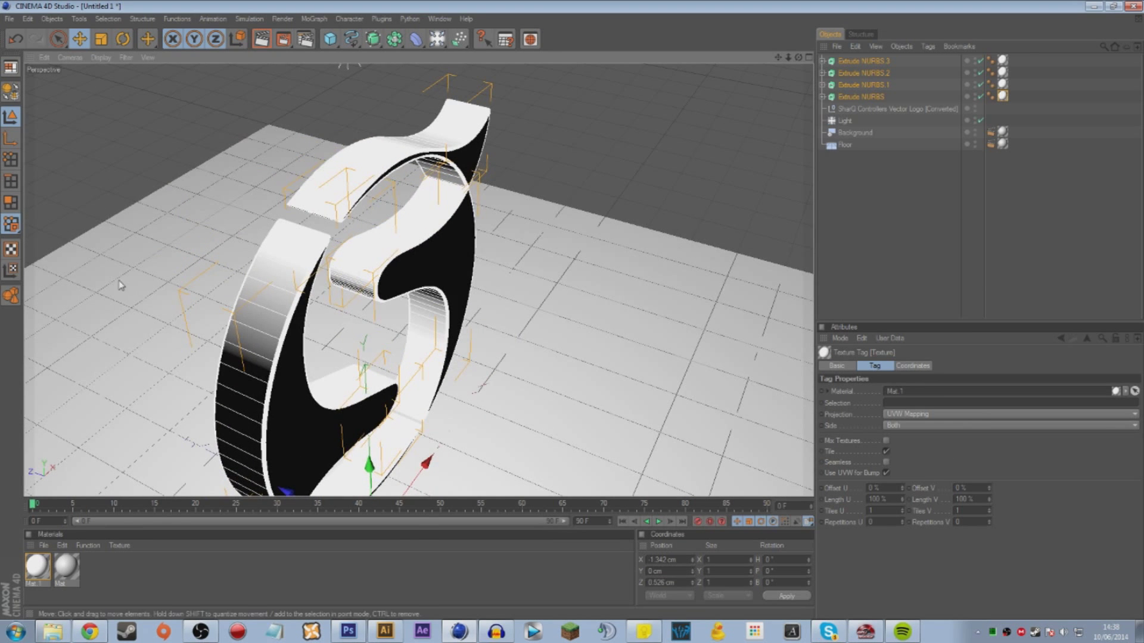
drag(222, 366, 821, 103)
drag(774, 58, 768, 109)
drag(588, 354, 583, 226)
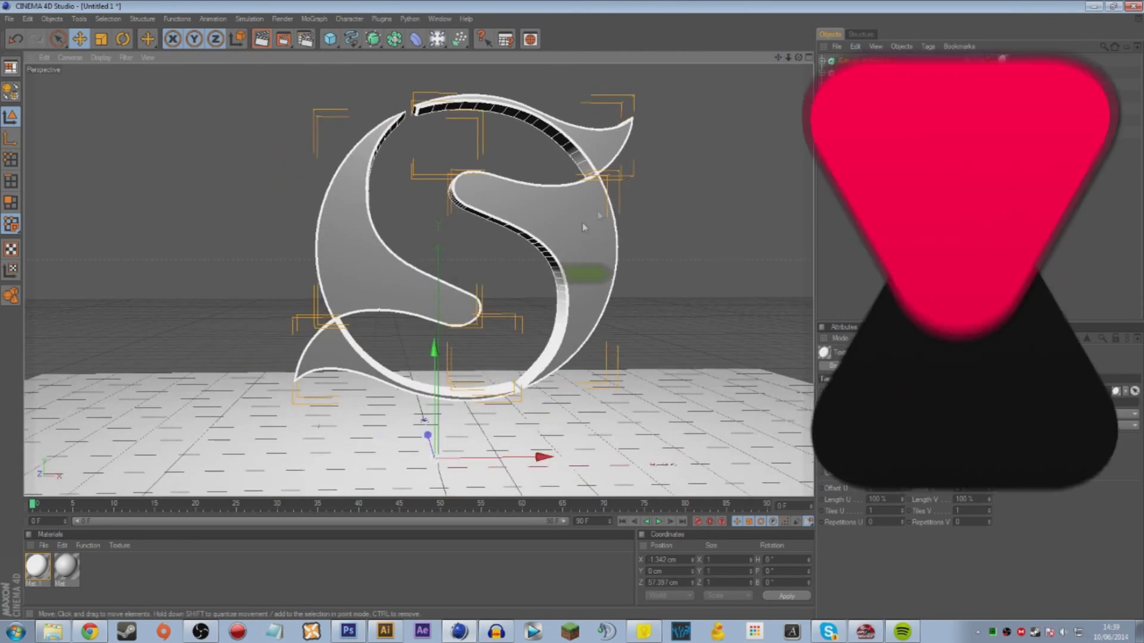
key(shift+r)
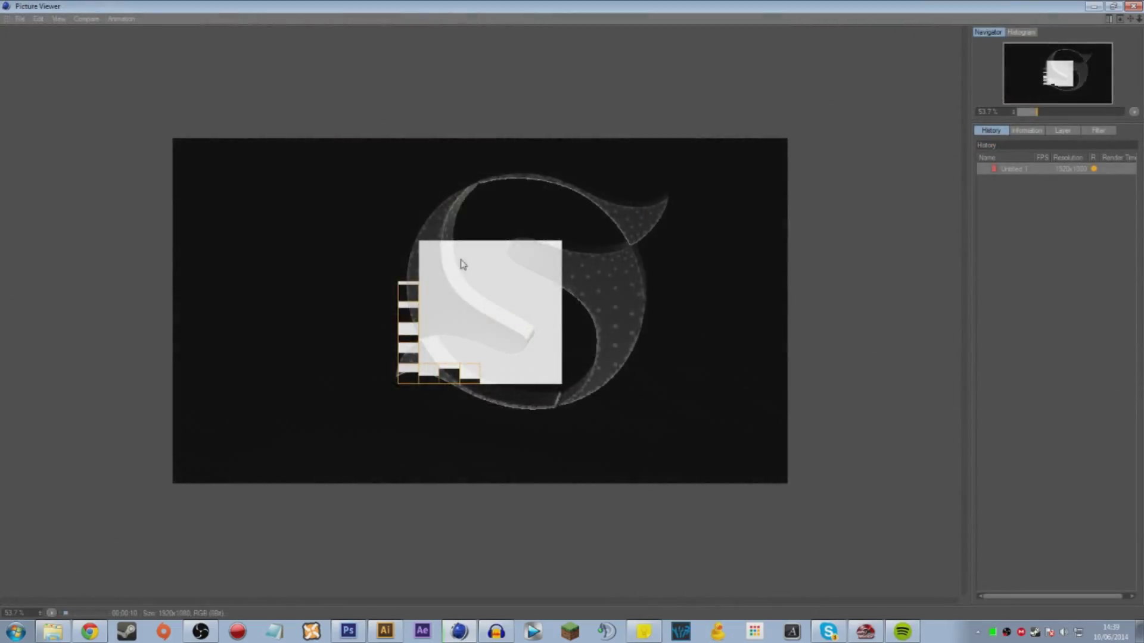